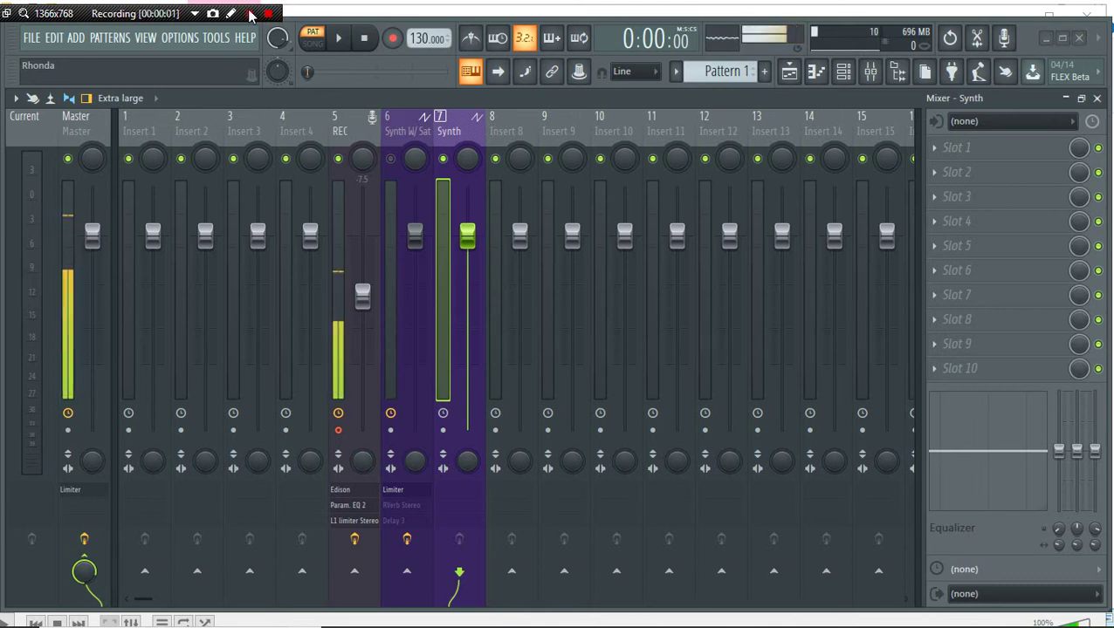
# Step: Record the playing song as audio into Edison on the REC insert, then close Edison
pyautogui.click(393, 41)
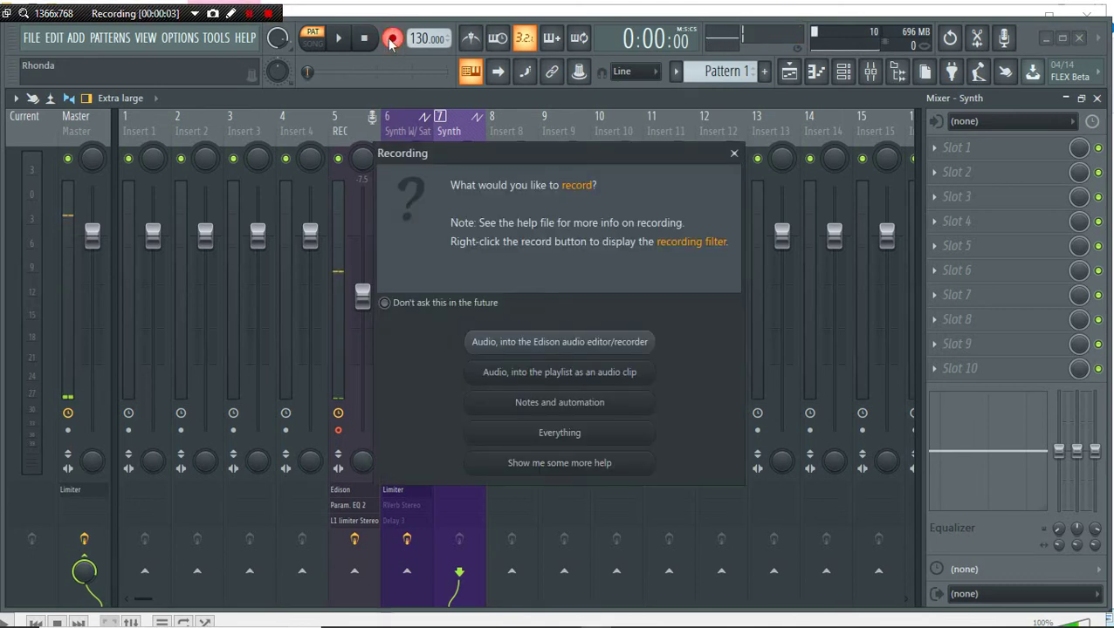
pyautogui.click(539, 341)
pyautogui.press('space')
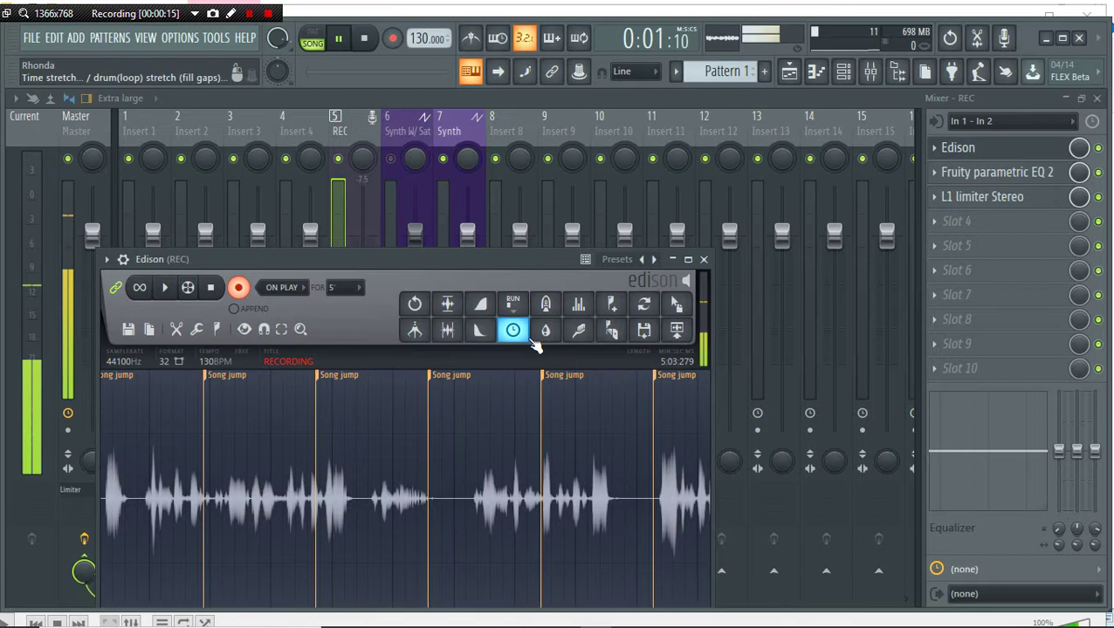
pyautogui.click(390, 96)
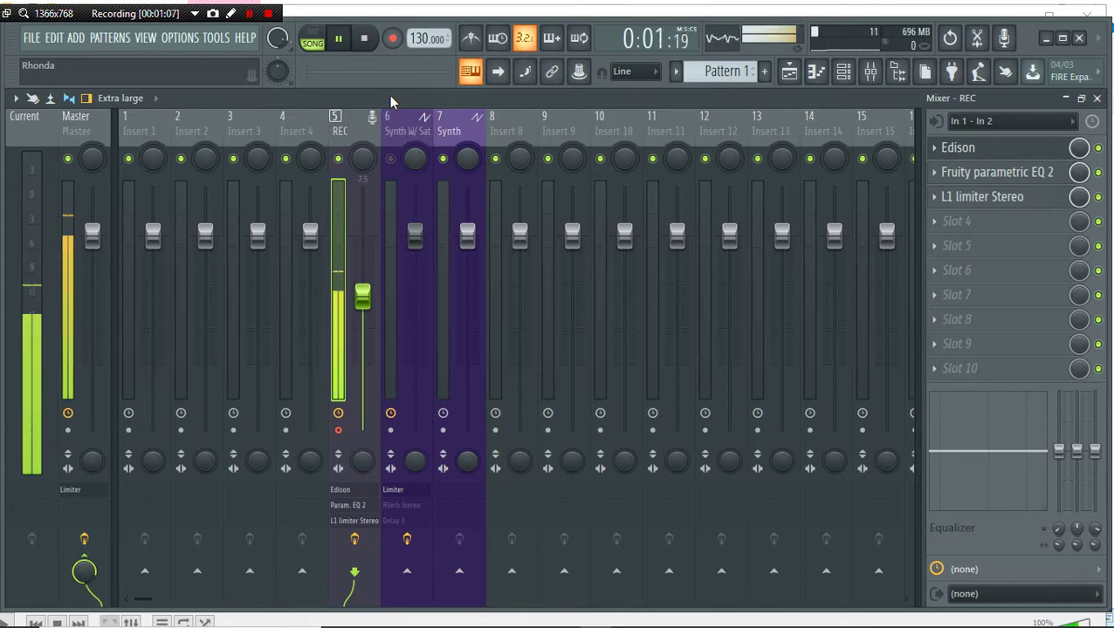
# Step: Open Serum #2 from the Channel rack and switch playback to PAT mode to audition it
pyautogui.click(848, 76)
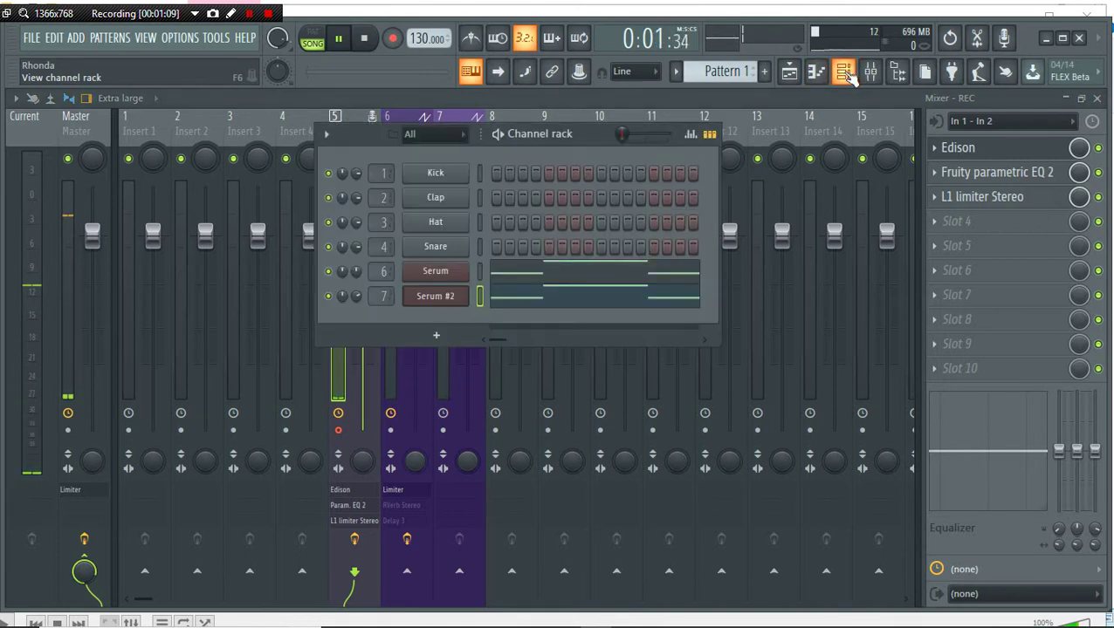
pyautogui.click(434, 297)
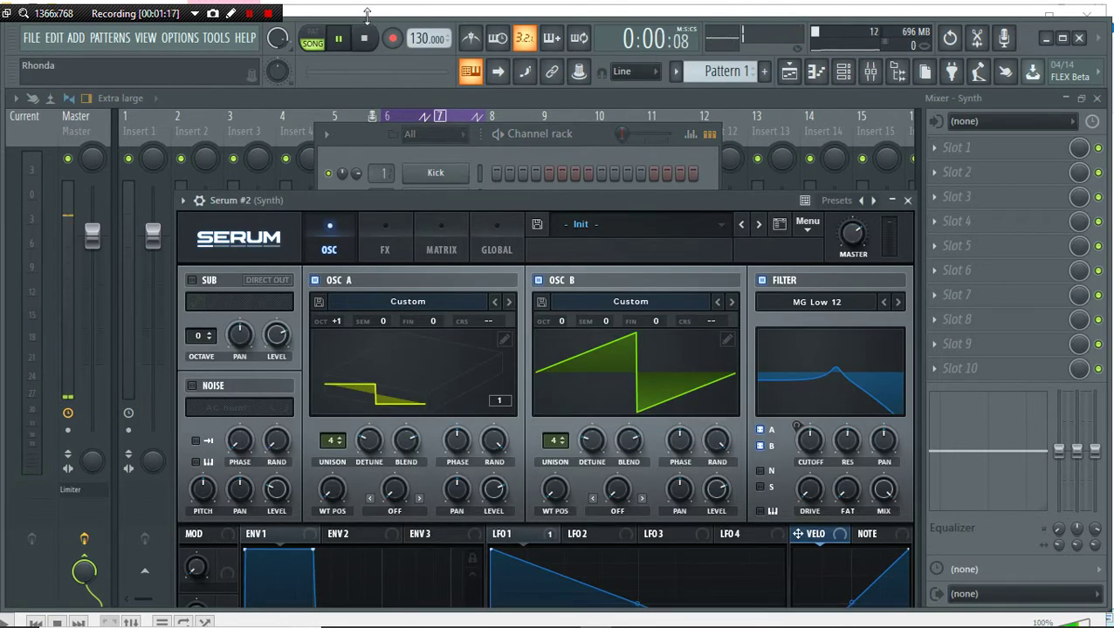
pyautogui.click(316, 40)
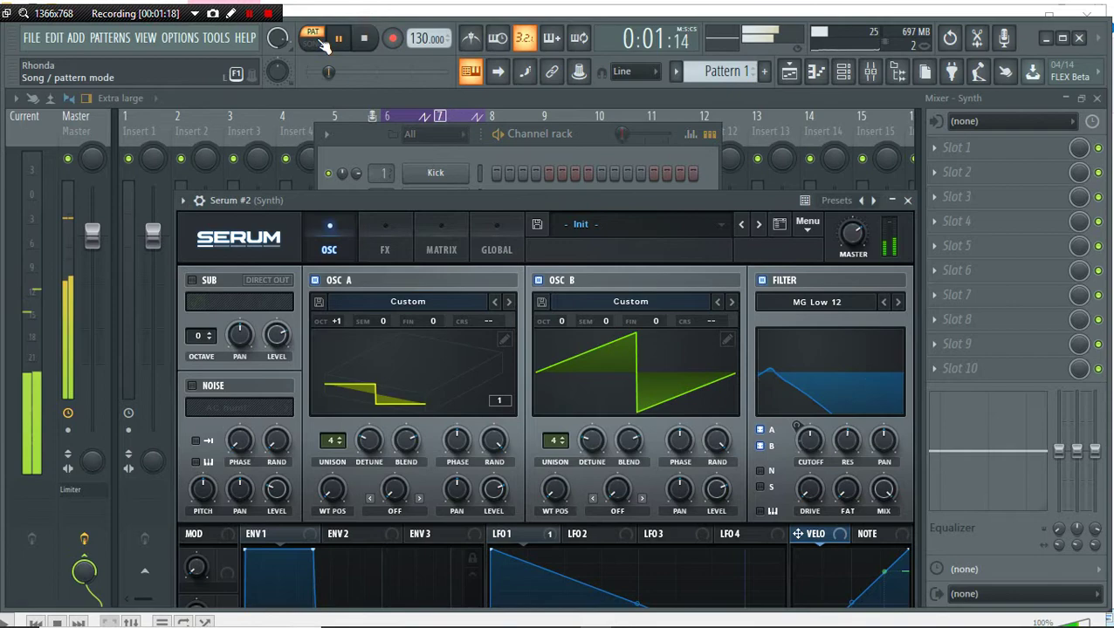
pyautogui.moveTo(400, 205); pyautogui.dragTo(423, 325)
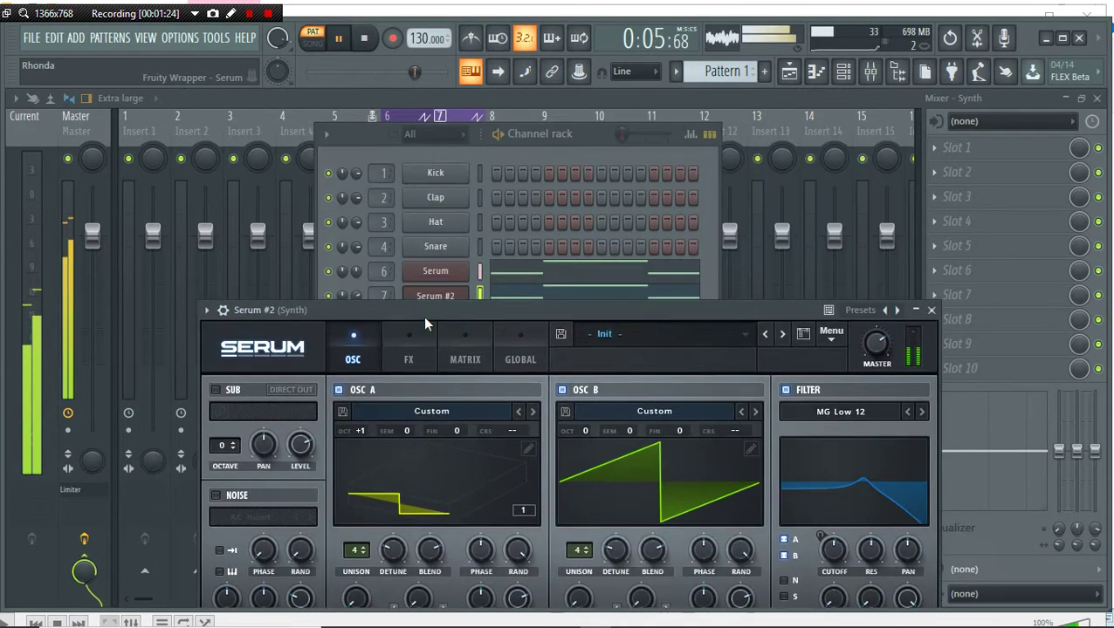
pyautogui.click(594, 100)
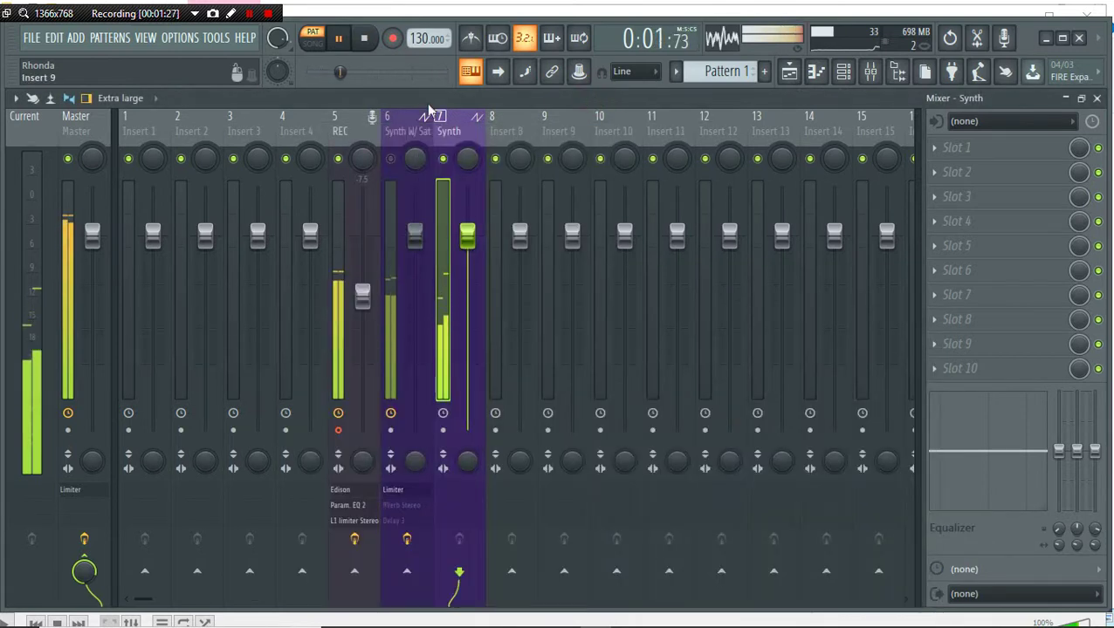
# Step: Compare the Synth and Synth W/ Sat tracks by muting, leaving Synth muted
pyautogui.click(443, 161)
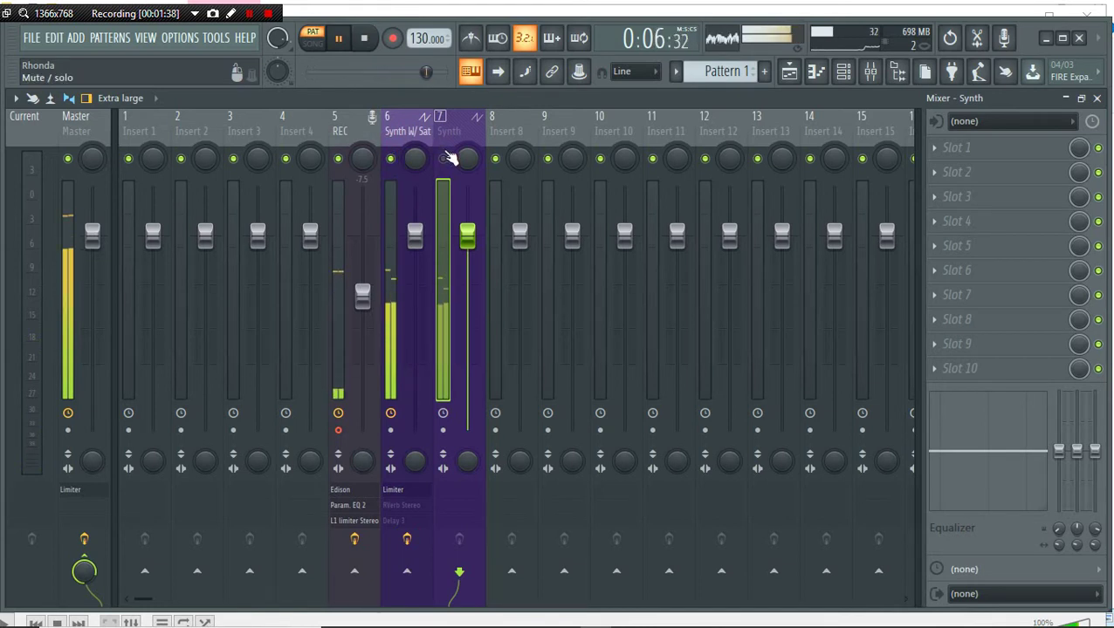
pyautogui.click(443, 160)
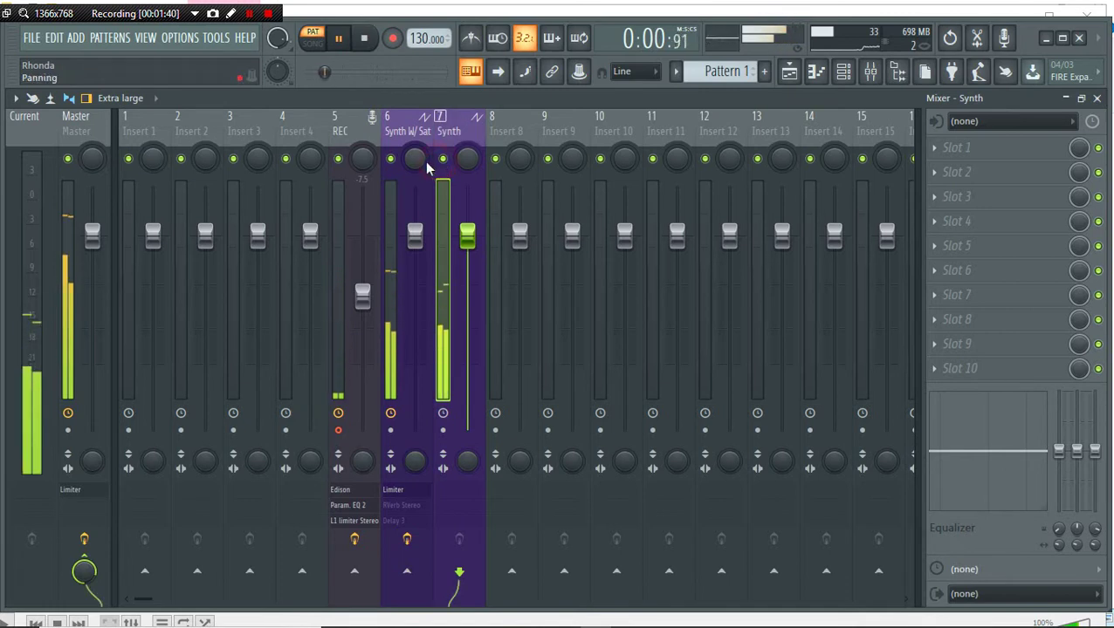
pyautogui.click(391, 159)
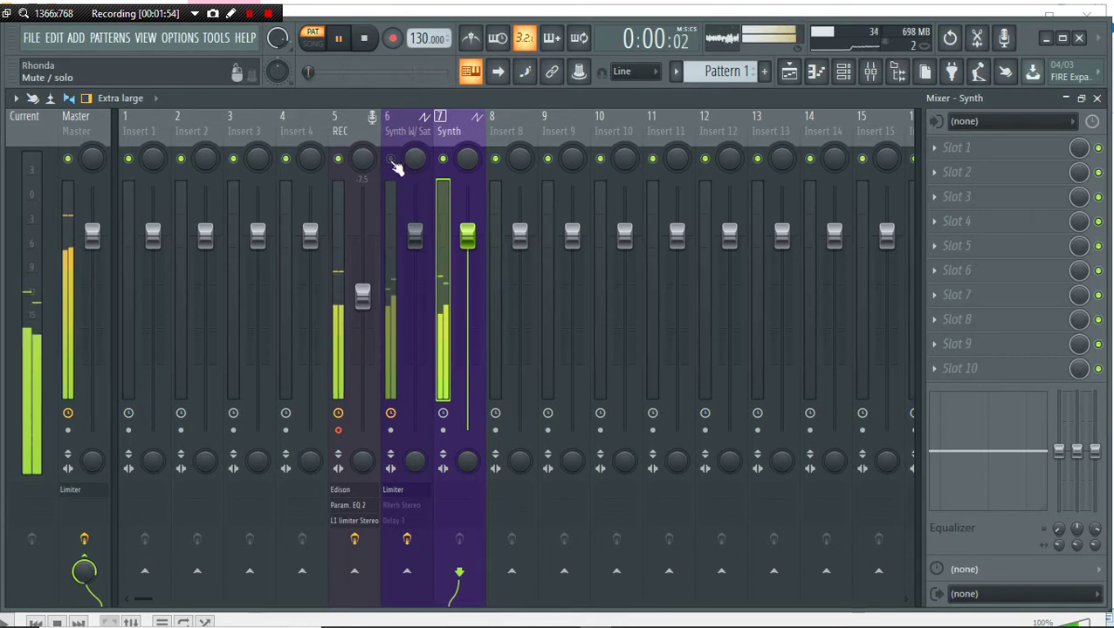
pyautogui.click(443, 158)
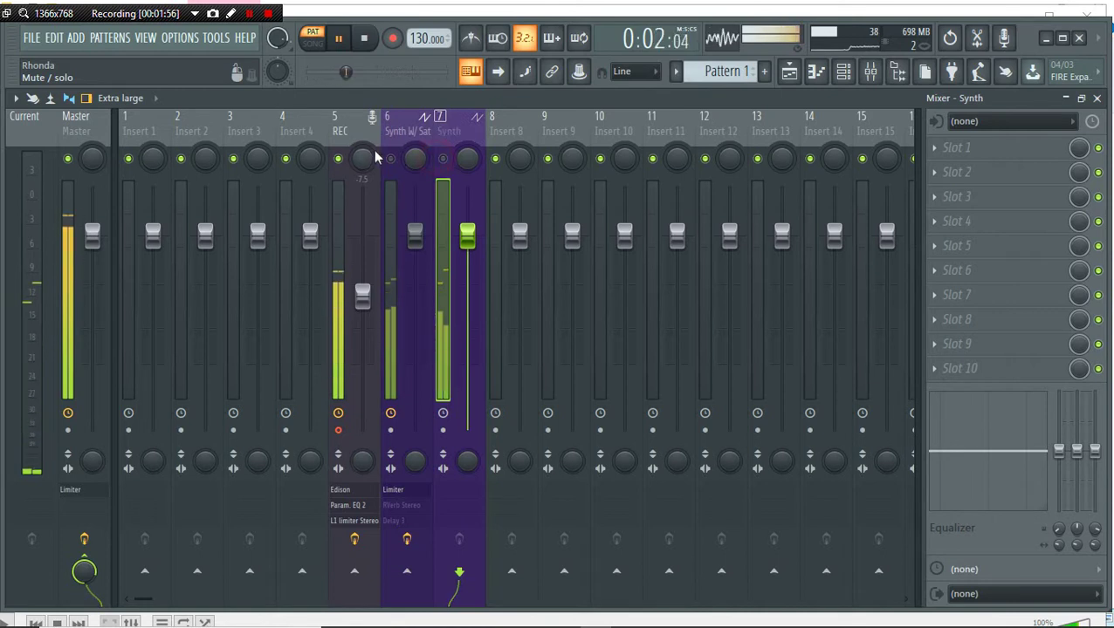
pyautogui.click(392, 161)
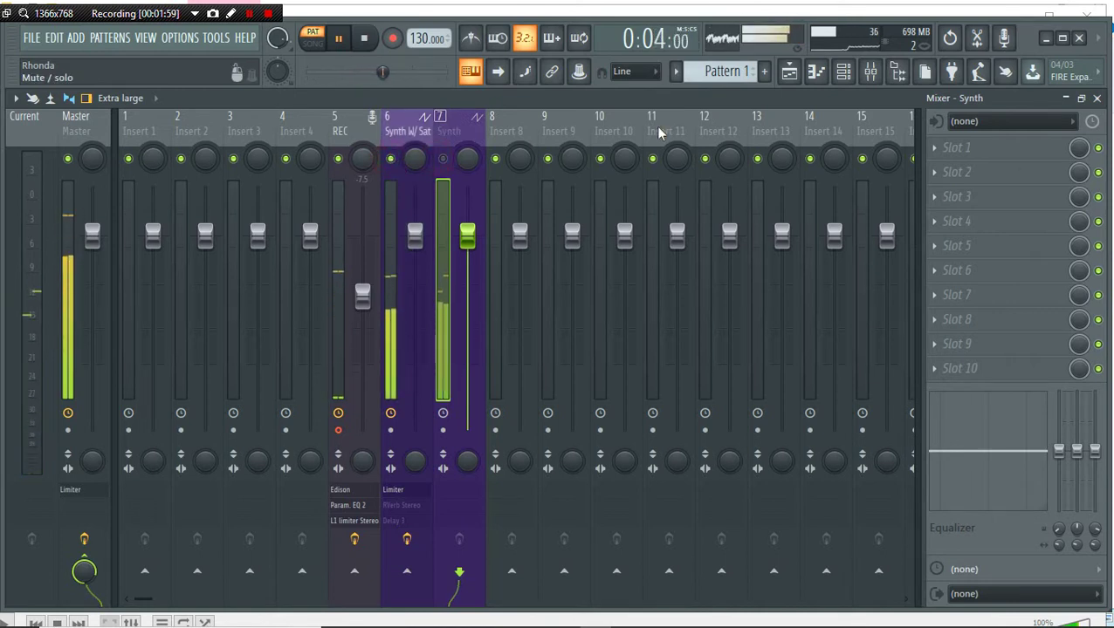
# Step: Switch off RVerb Stereo and the Fruity Limiter on the Synth W/ Sat insert
pyautogui.click(409, 131)
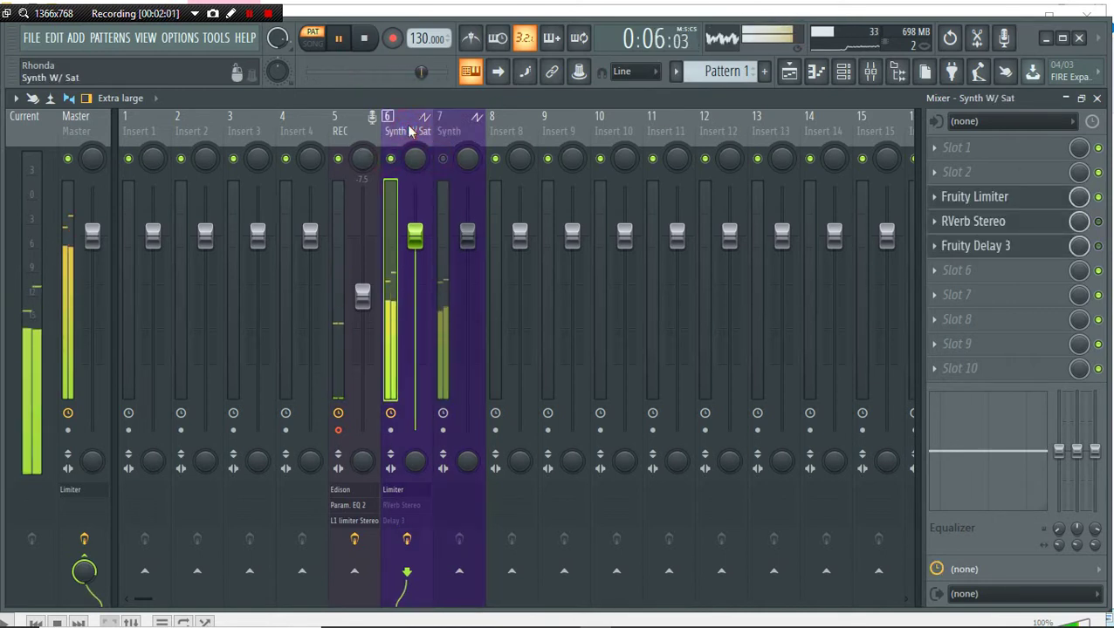
pyautogui.click(1098, 221)
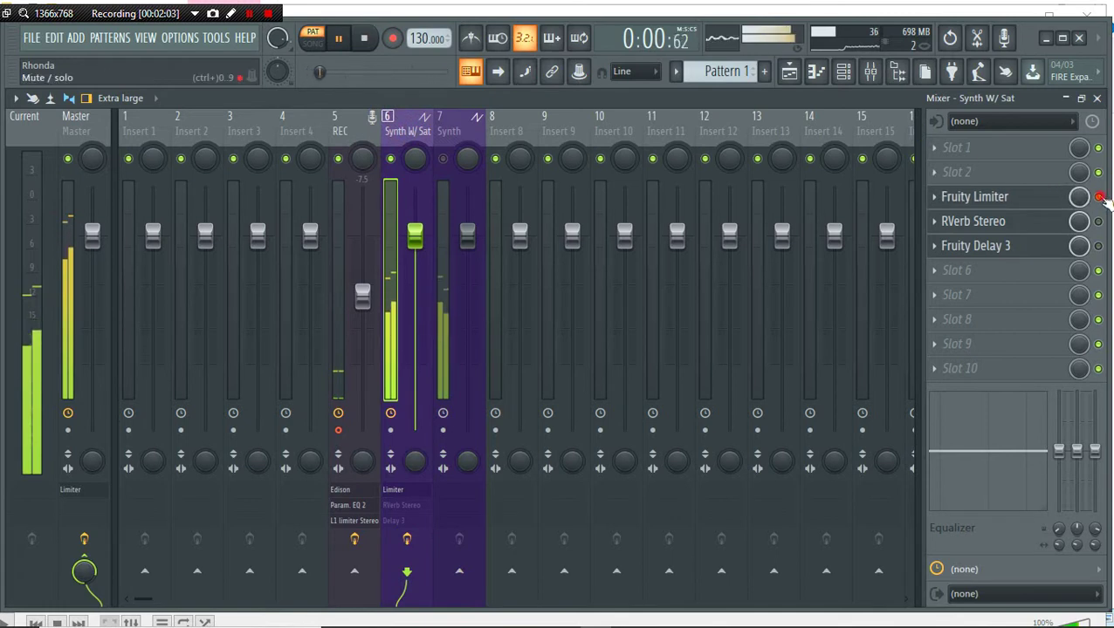
pyautogui.click(1099, 197)
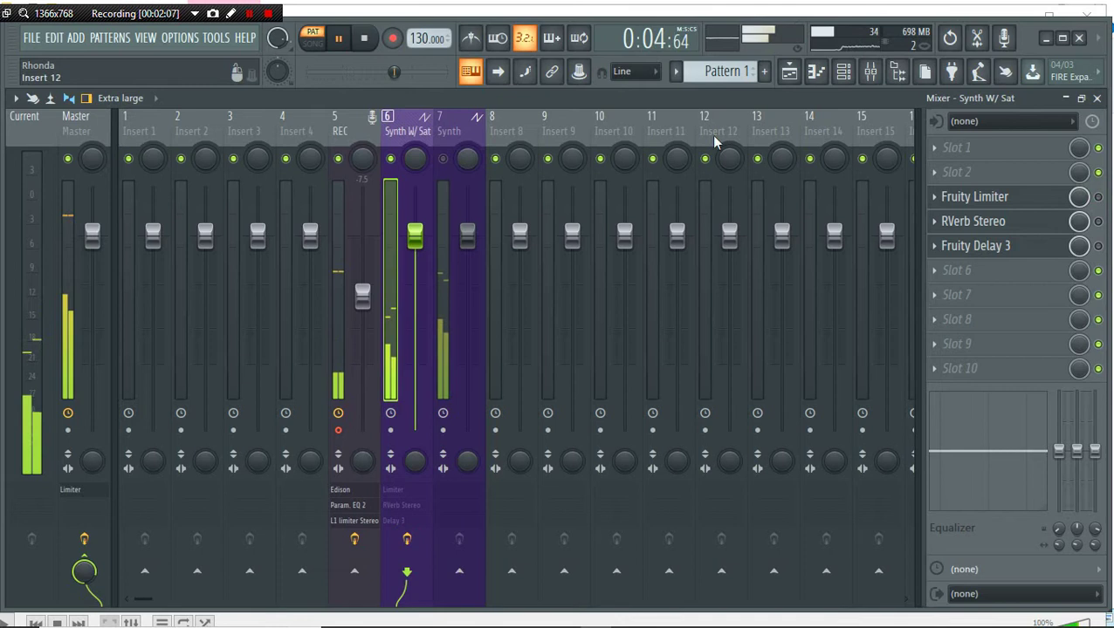
pyautogui.click(843, 71)
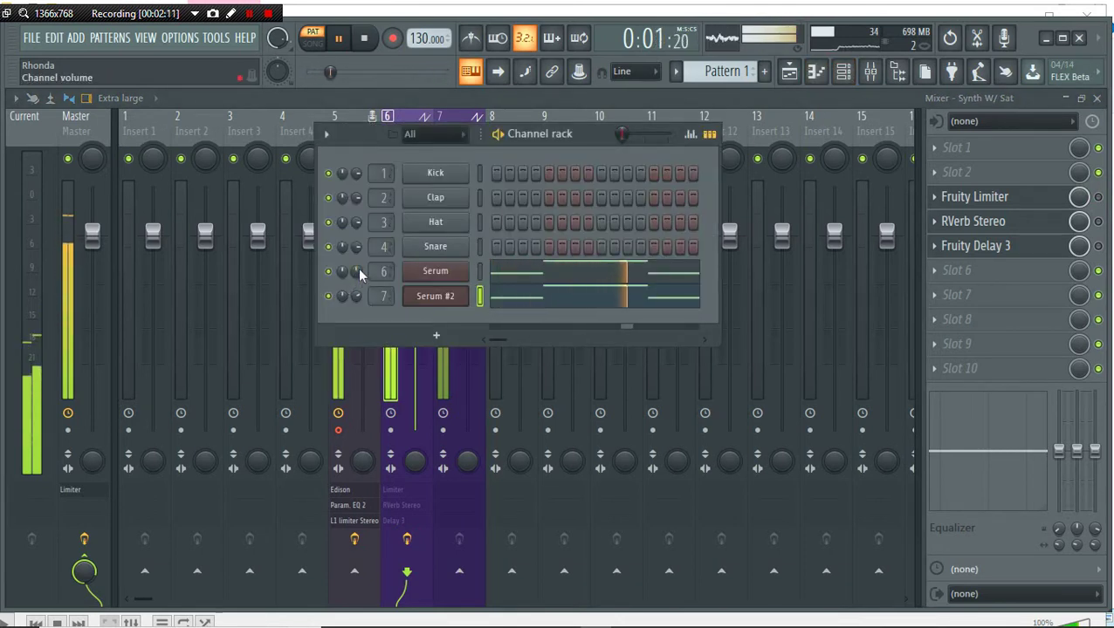
pyautogui.scroll(8, 356, 271)
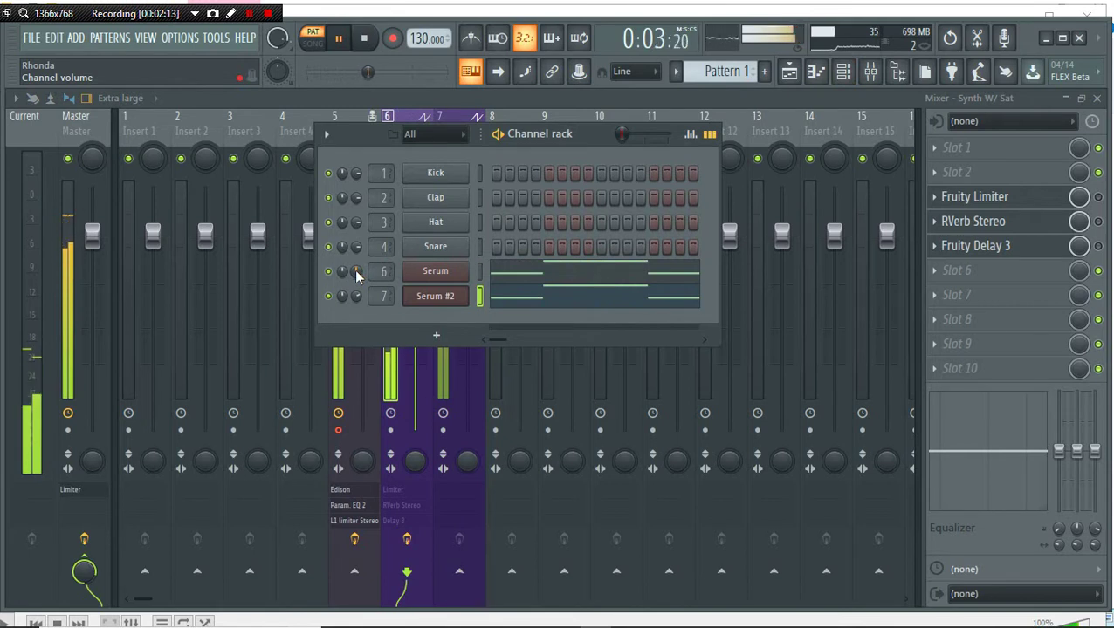
pyautogui.scroll(2, 356, 273)
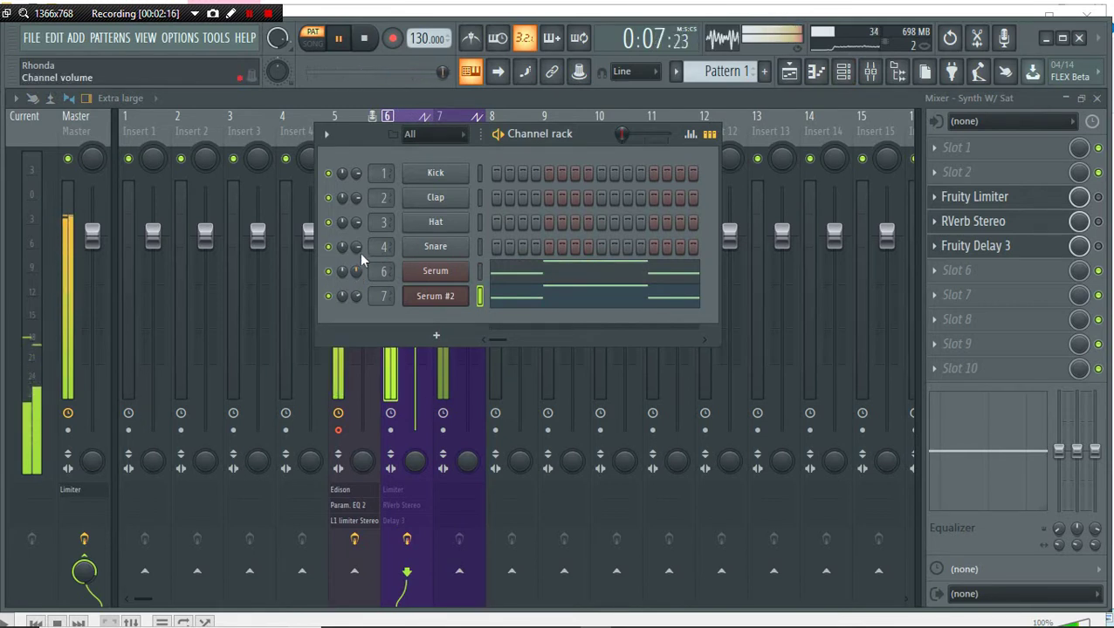
pyautogui.moveTo(357, 247); pyautogui.dragTo(357, 288)
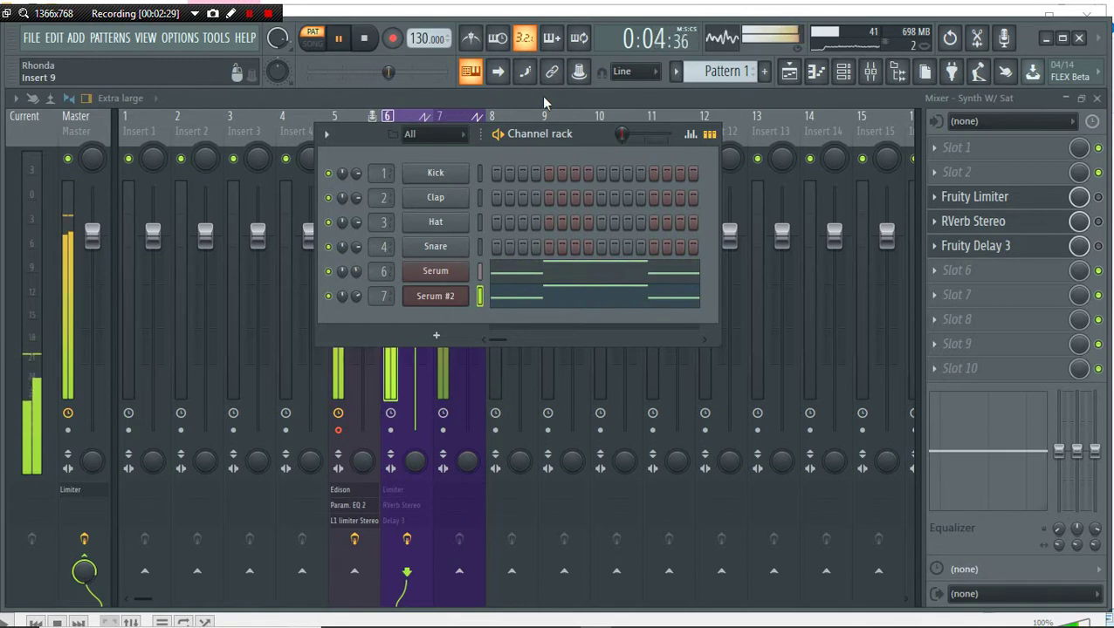
pyautogui.press('F6')
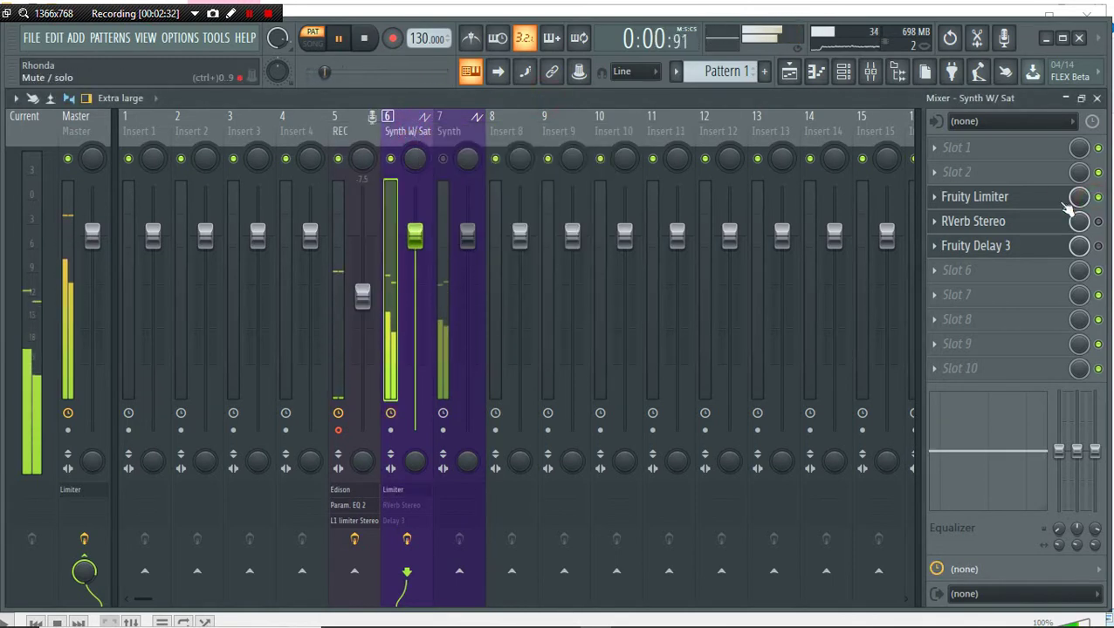
# Step: Reset the Fruity Limiter's ceiling, saturation and gain knobs, then raise the ceiling fully
pyautogui.click(1021, 209)
pyautogui.click(1019, 199)
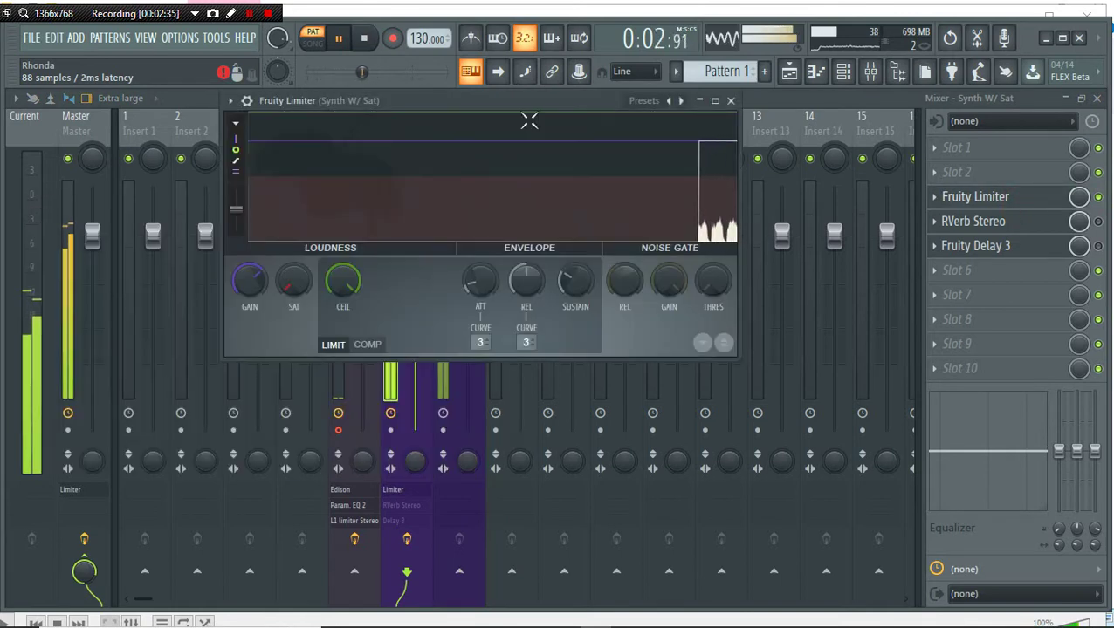
pyautogui.rightClick(343, 281)
pyautogui.click(373, 284)
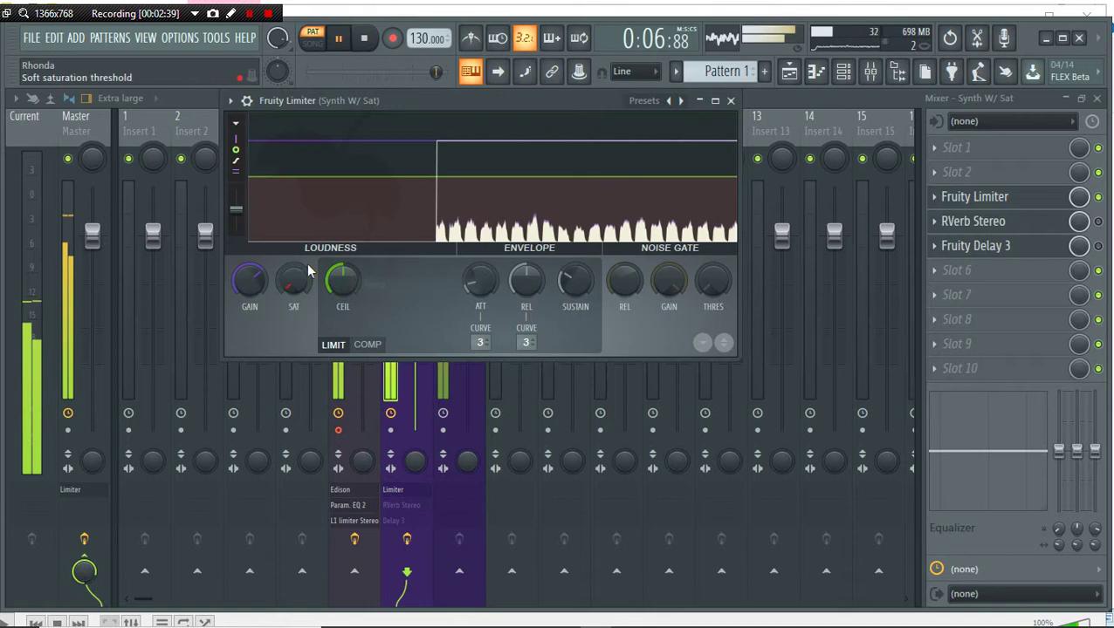
pyautogui.rightClick(293, 277)
pyautogui.click(313, 280)
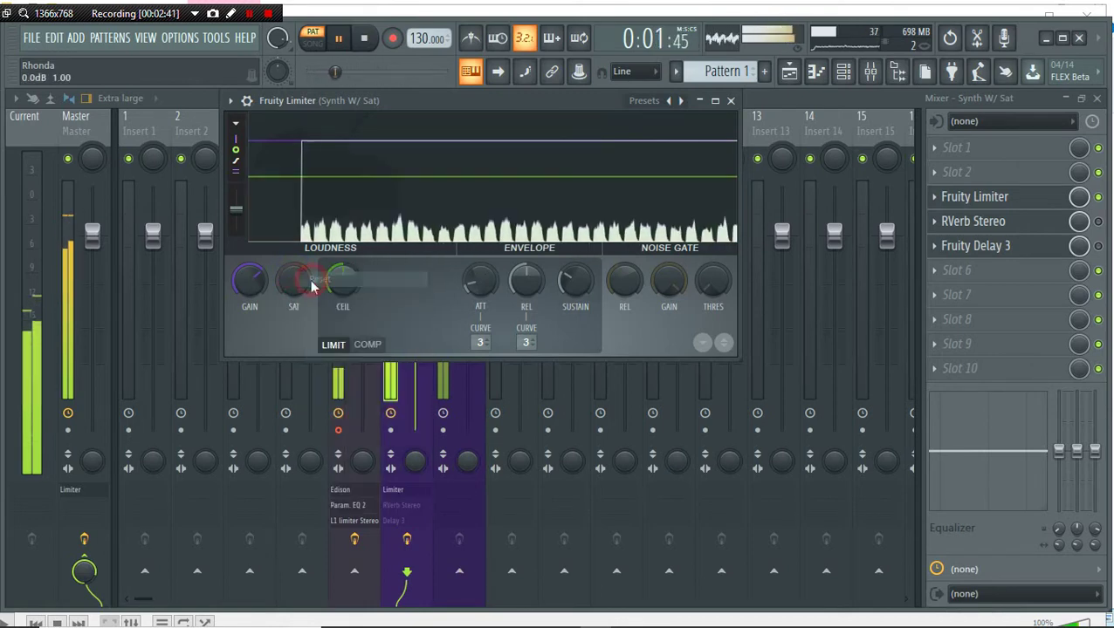
pyautogui.rightClick(253, 283)
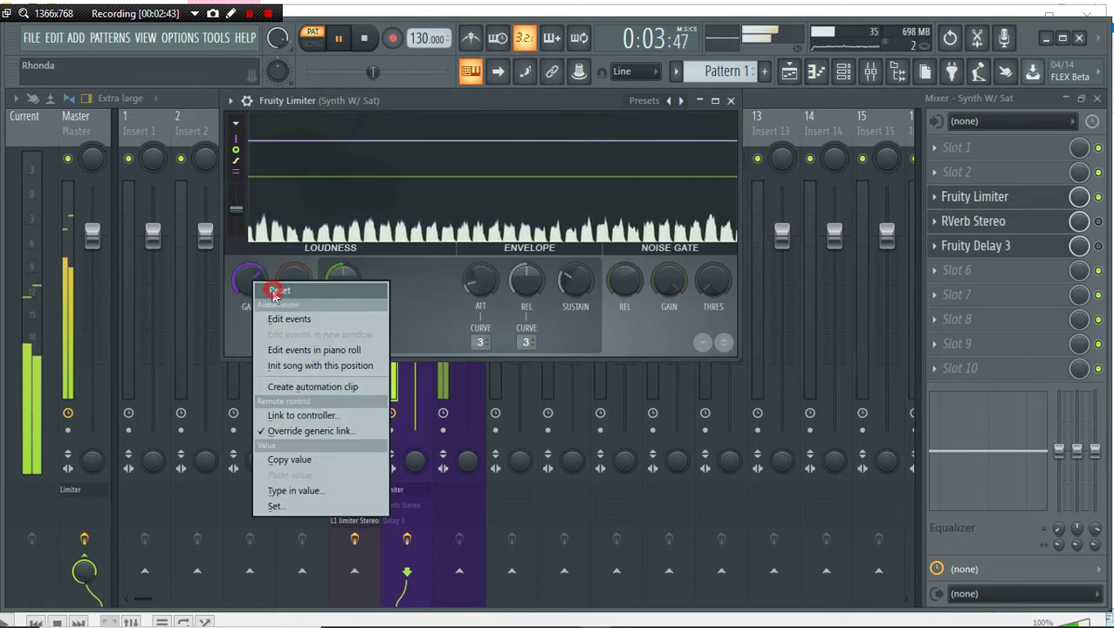
pyautogui.click(273, 295)
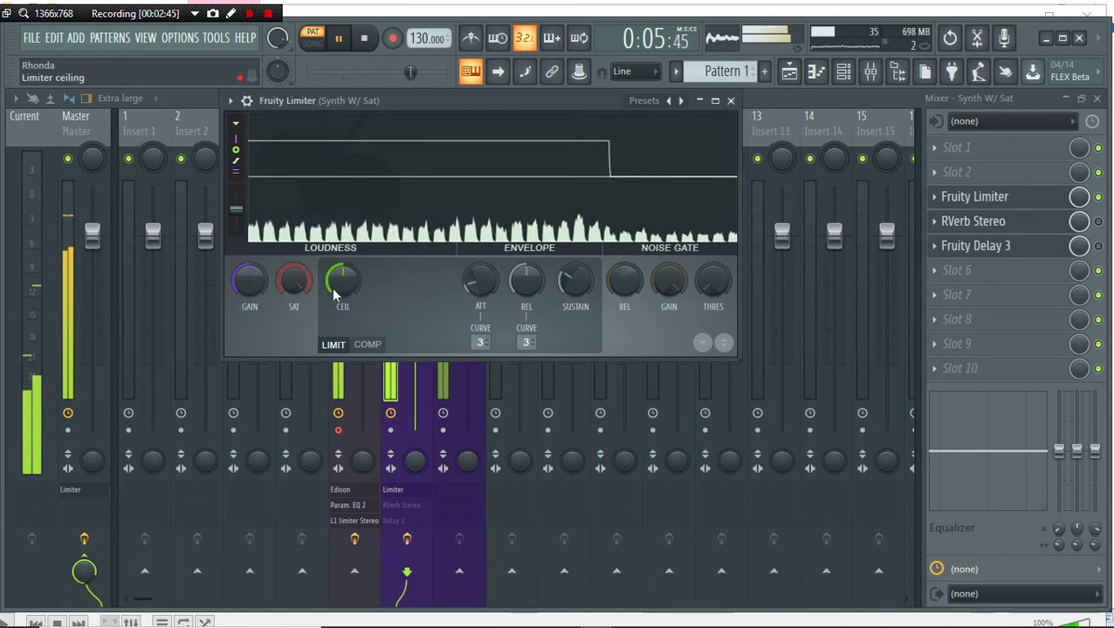
pyautogui.moveTo(337, 293); pyautogui.dragTo(295, 278)
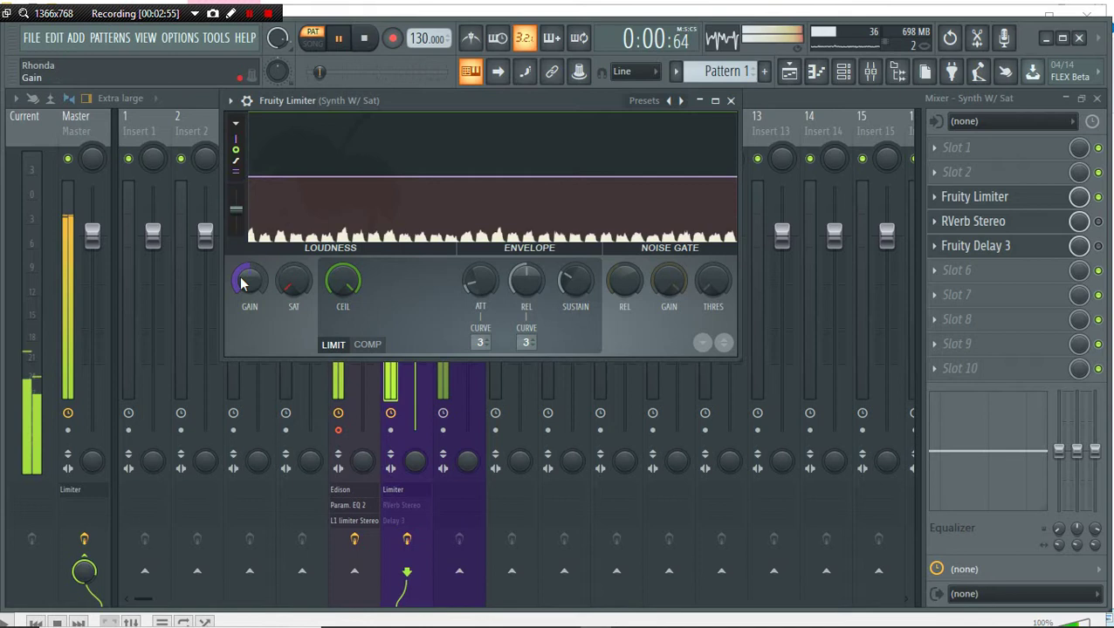
# Step: Boost the Fruity Limiter's gain, keep it in LIMIT mode, and close the limiter
pyautogui.moveTo(246, 282)
pyautogui.mouseDown()
pyautogui.moveTo(246, 249)
pyautogui.moveTo(246, 288)
pyautogui.mouseUp()
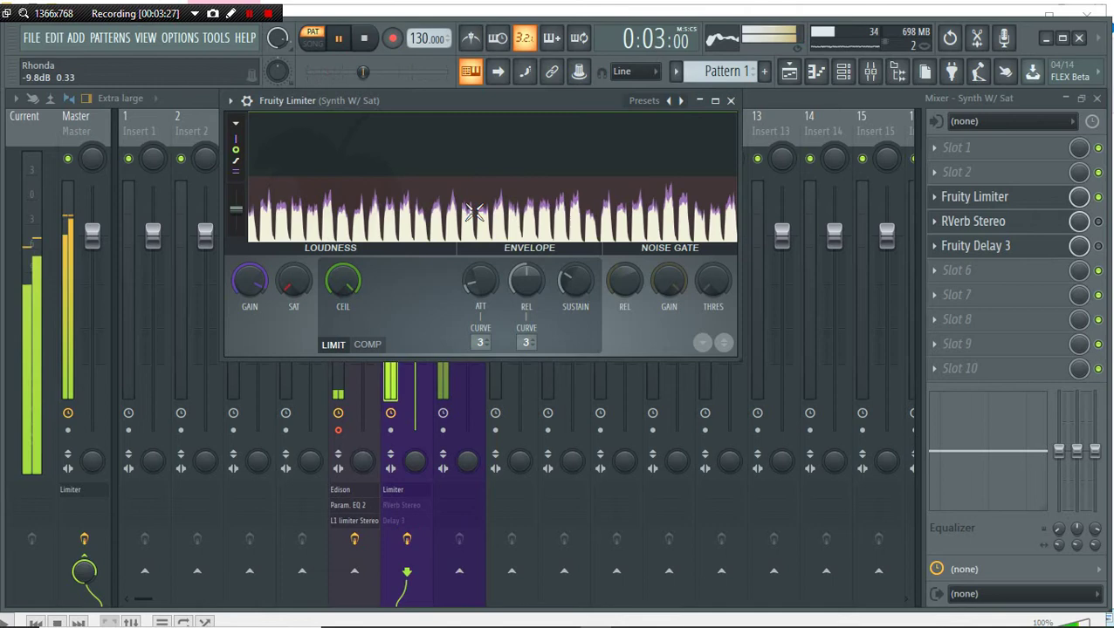
pyautogui.moveTo(250, 279); pyautogui.dragTo(249, 223)
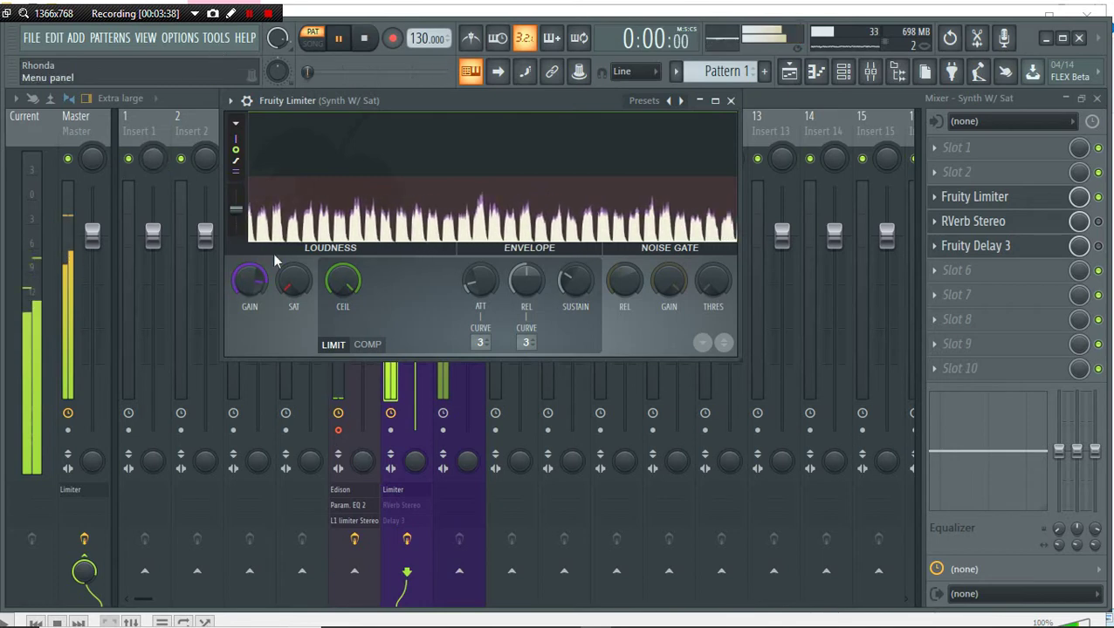
pyautogui.click(332, 345)
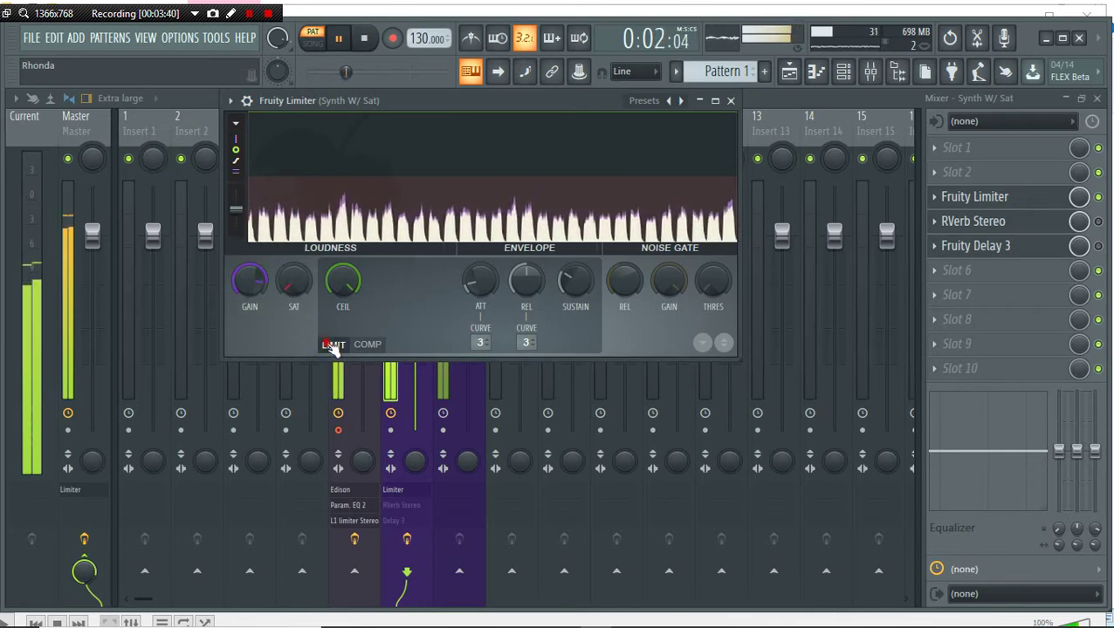
pyautogui.click(367, 345)
pyautogui.click(342, 346)
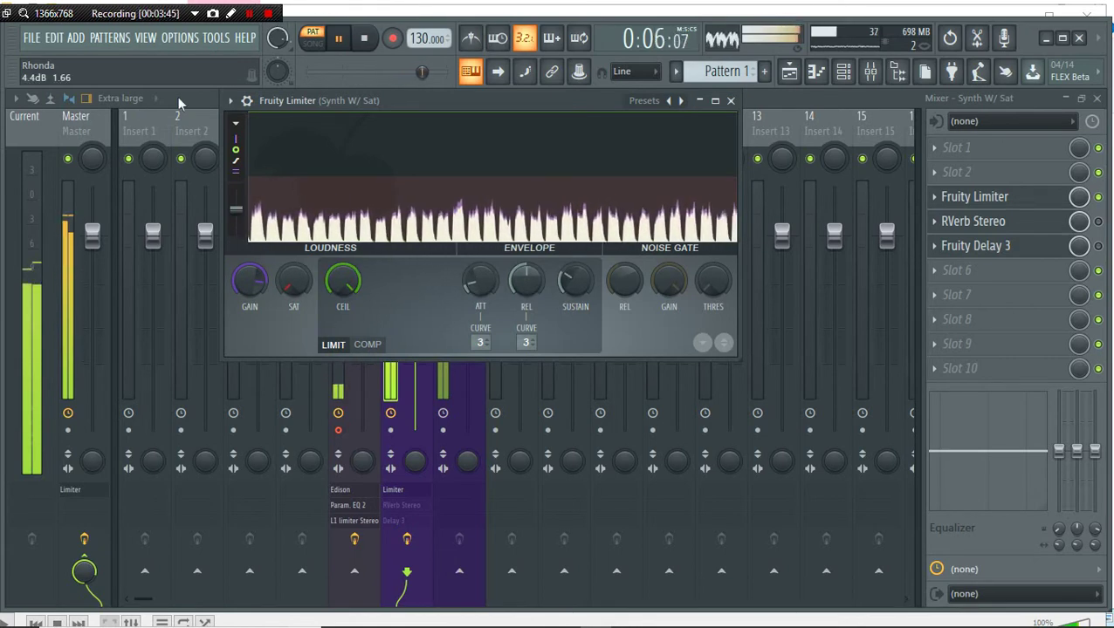
pyautogui.click(177, 97)
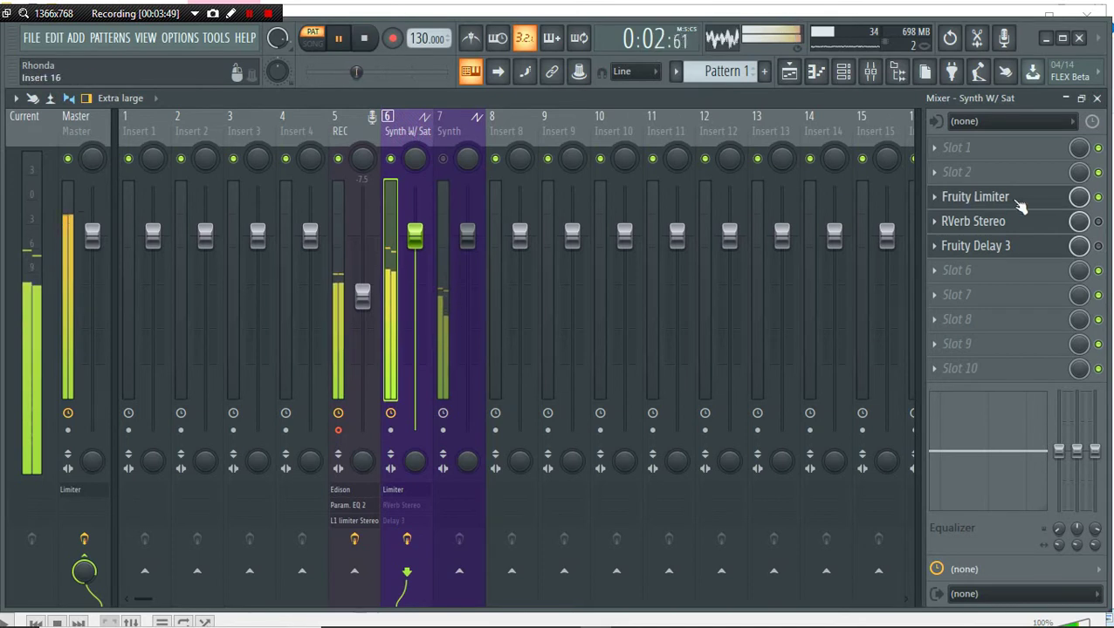
# Step: Load Fruity Parametric EQ 2 from the Filter category and bring up band 1's options
pyautogui.click(935, 148)
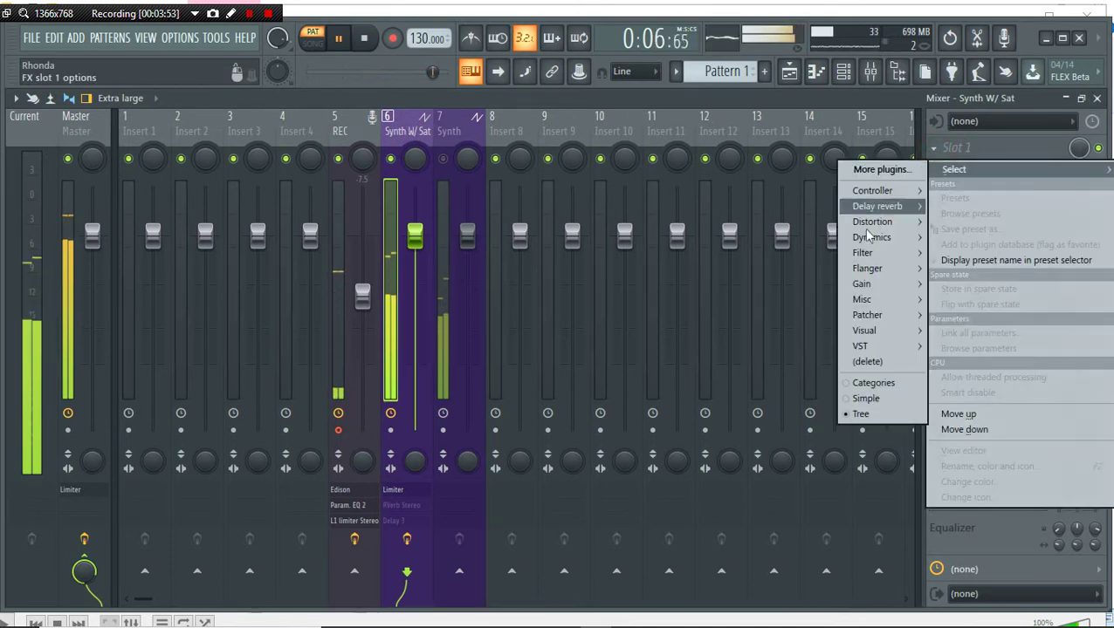
pyautogui.moveTo(875, 256)
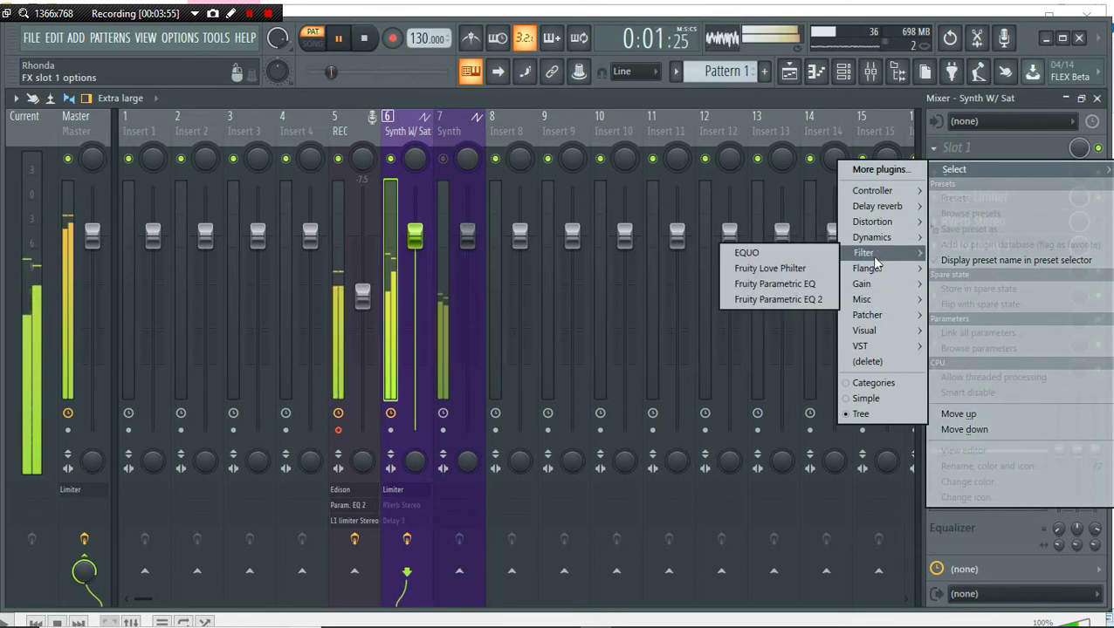
pyautogui.click(805, 301)
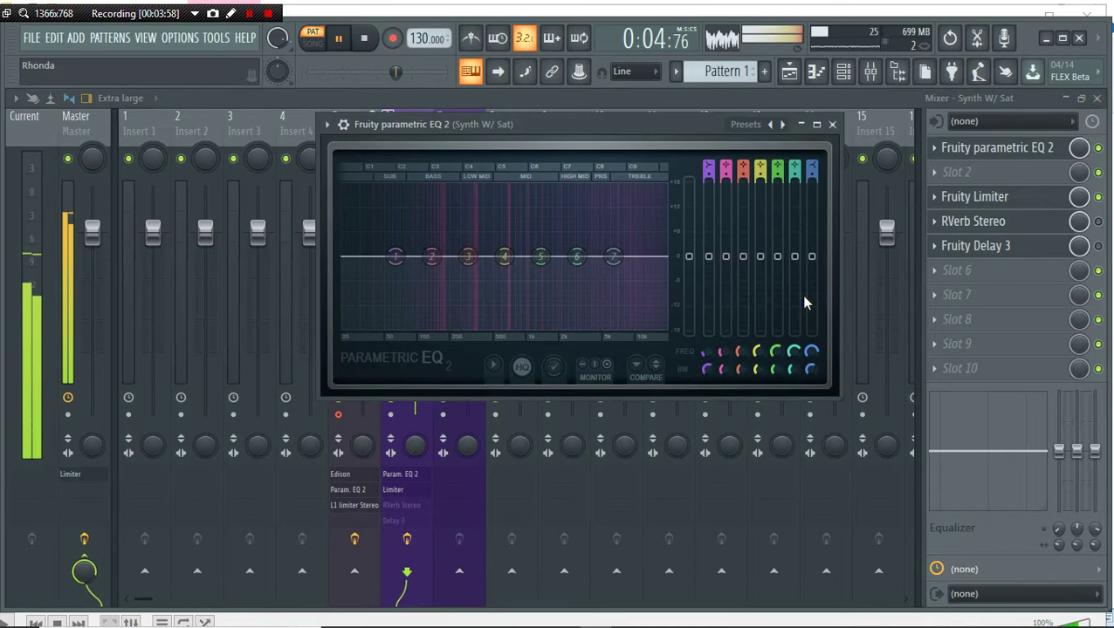
pyautogui.rightClick(395, 257)
pyautogui.moveTo(424, 299)
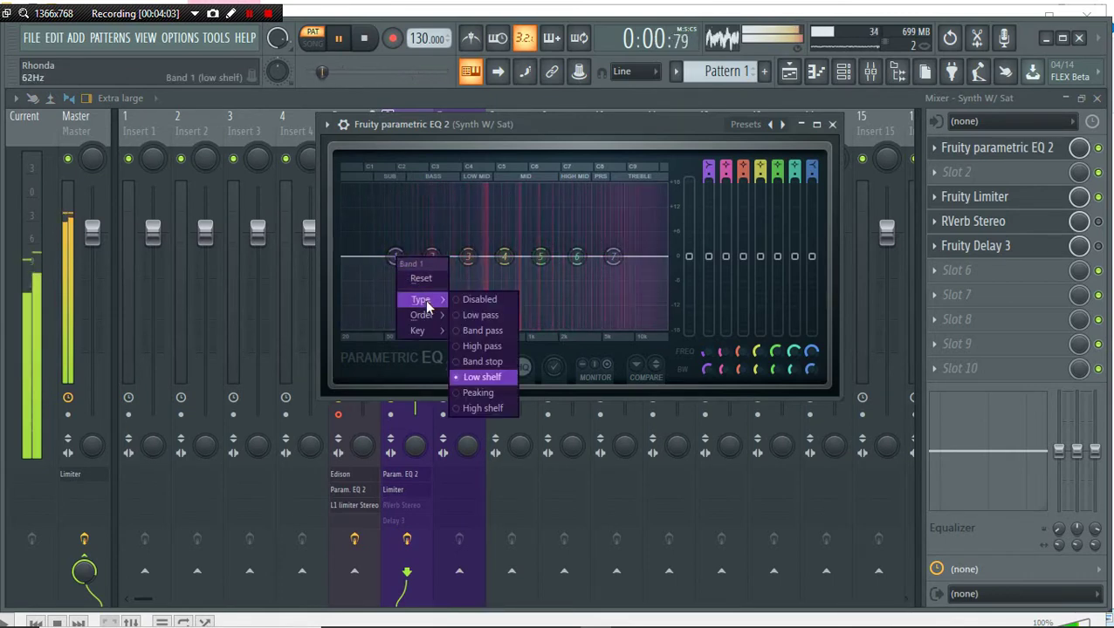
# Step: Make EQ band 1 a high-pass filter with its cutoff near 240 Hz
pyautogui.click(469, 346)
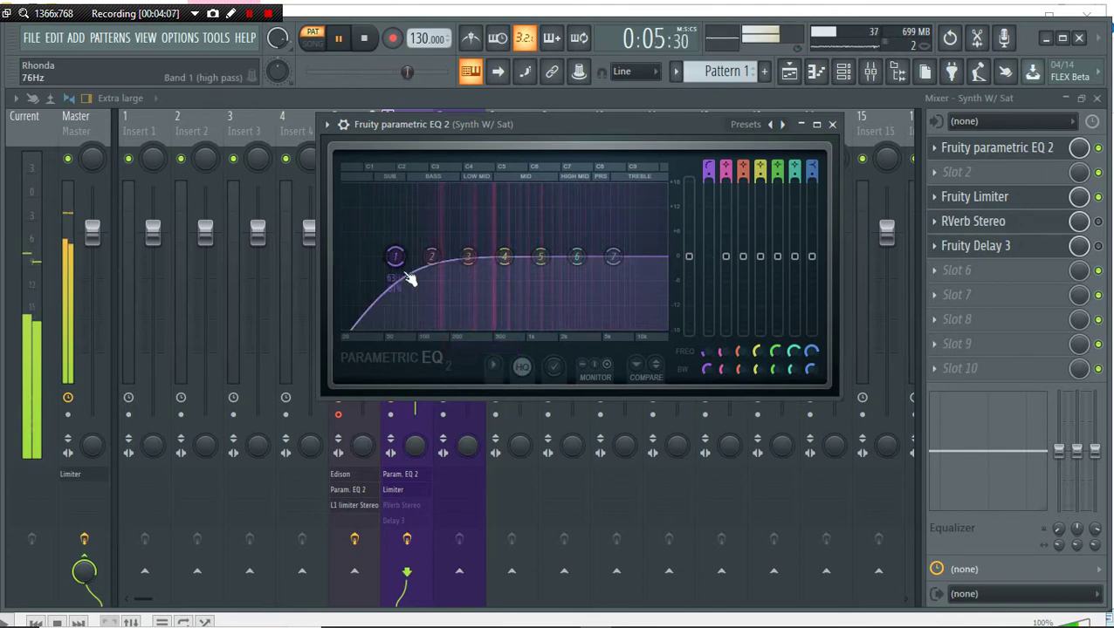
pyautogui.moveTo(398, 266); pyautogui.dragTo(419, 266)
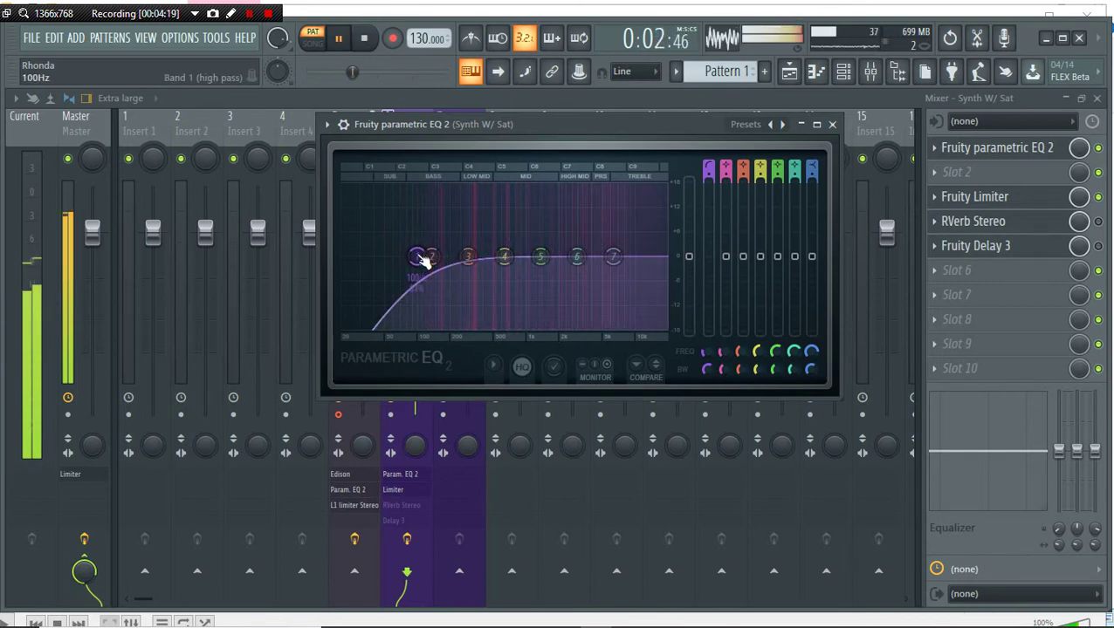
pyautogui.moveTo(421, 259); pyautogui.dragTo(436, 256)
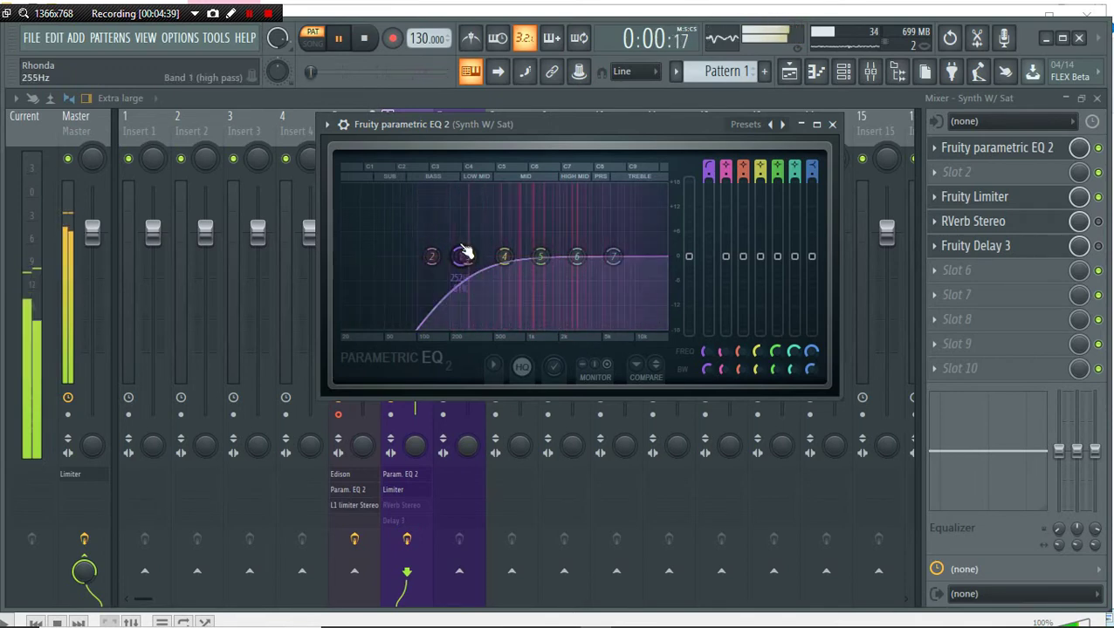
pyautogui.moveTo(463, 259); pyautogui.dragTo(459, 255)
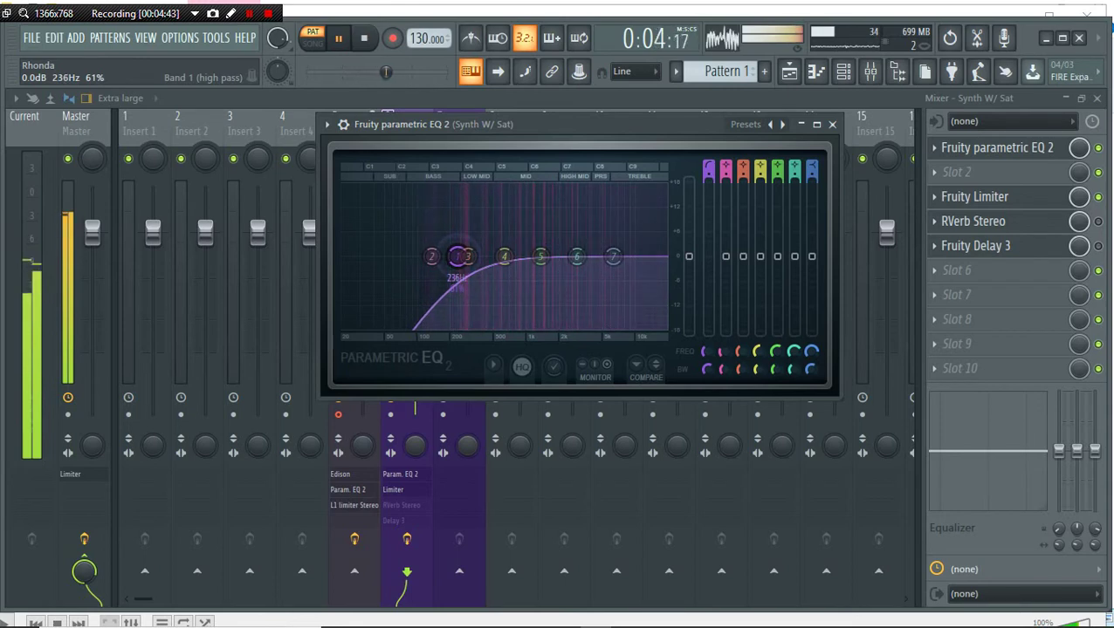
pyautogui.moveTo(455, 256); pyautogui.dragTo(460, 258)
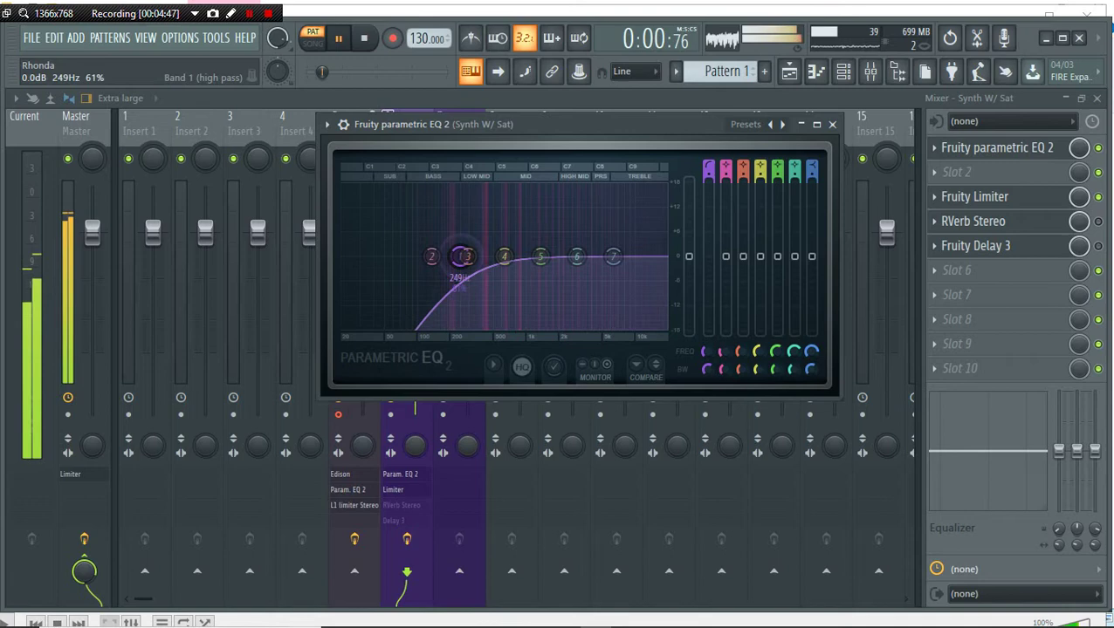
# Step: Make EQ band 7 a low-pass filter with its cutoff around 9 kHz
pyautogui.rightClick(616, 262)
pyautogui.click(646, 229)
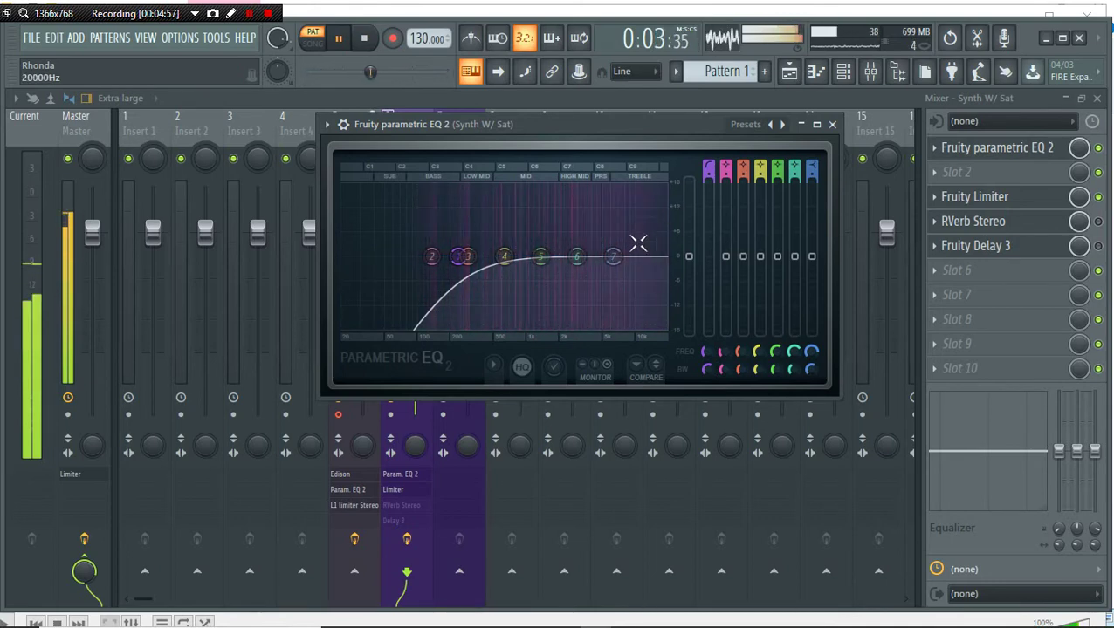
pyautogui.rightClick(617, 262)
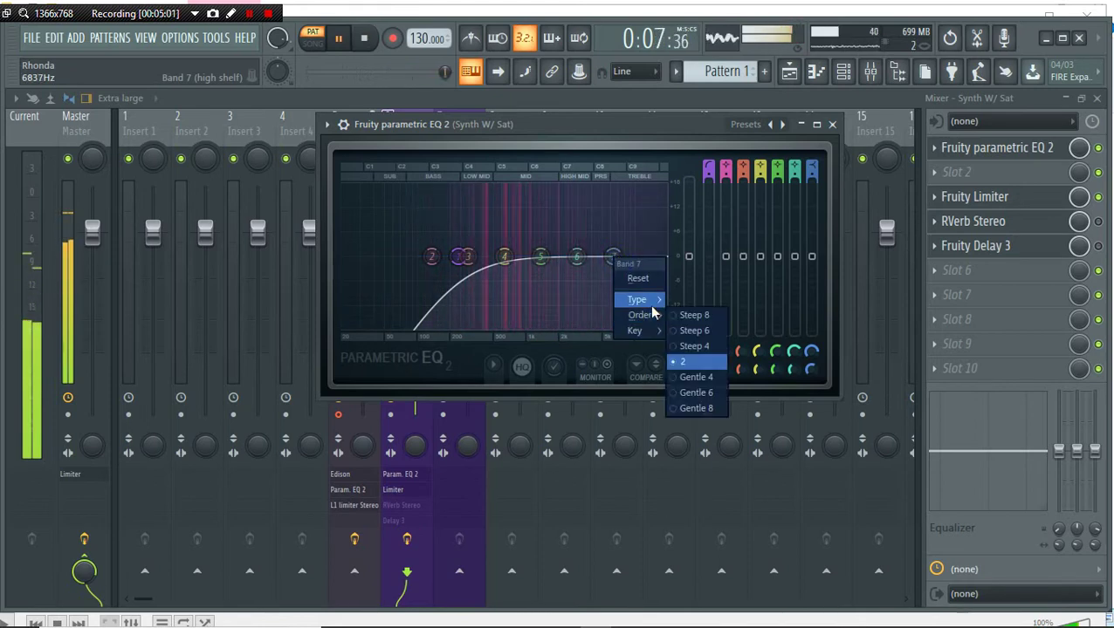
pyautogui.moveTo(652, 302)
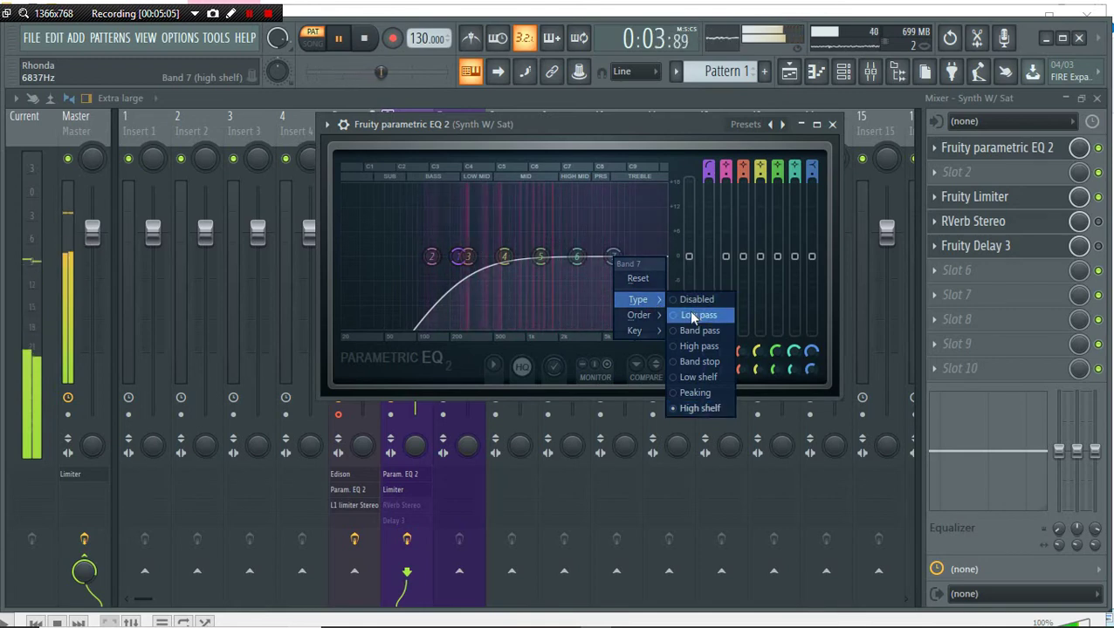
pyautogui.click(694, 316)
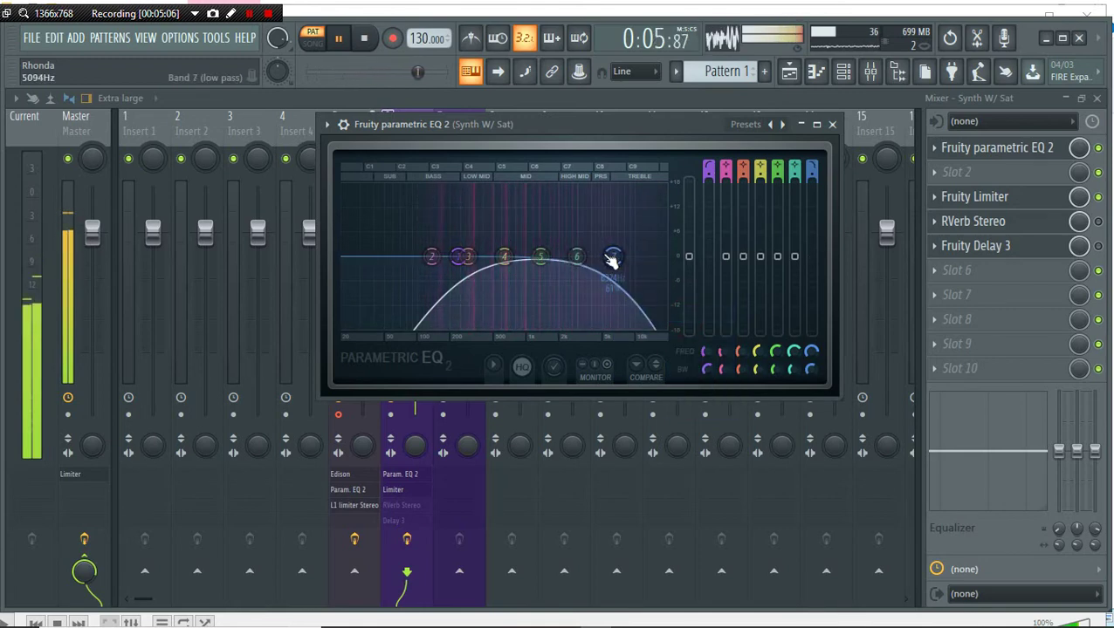
pyautogui.moveTo(613, 256); pyautogui.dragTo(638, 256)
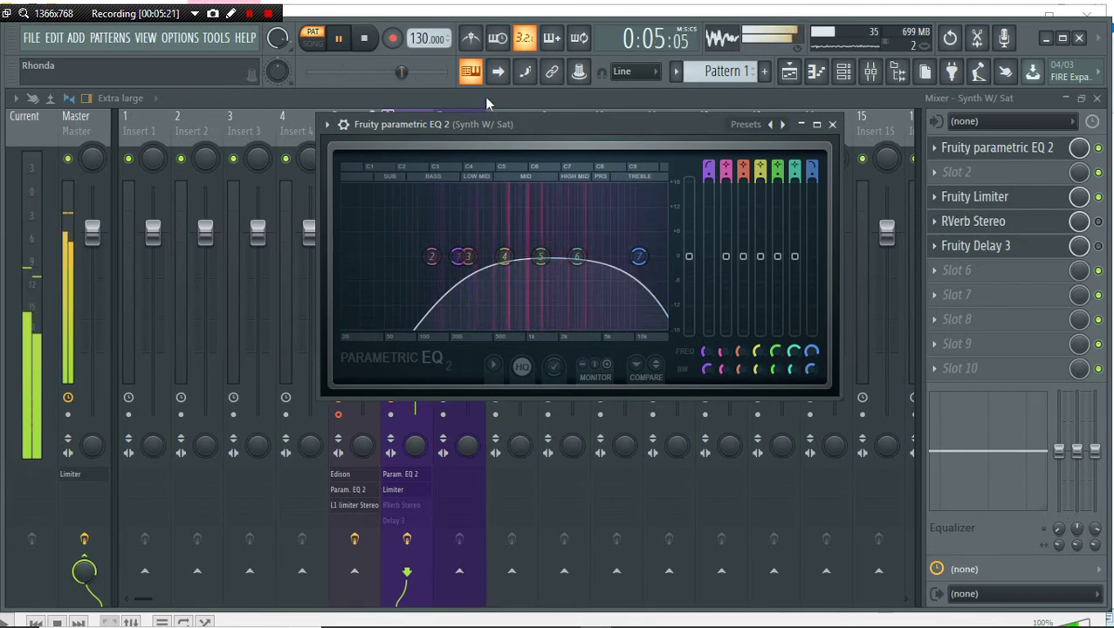
# Step: Set the RVerb Stereo reverb time to 0.24 s and its wet/dry mix to 38
pyautogui.click(975, 223)
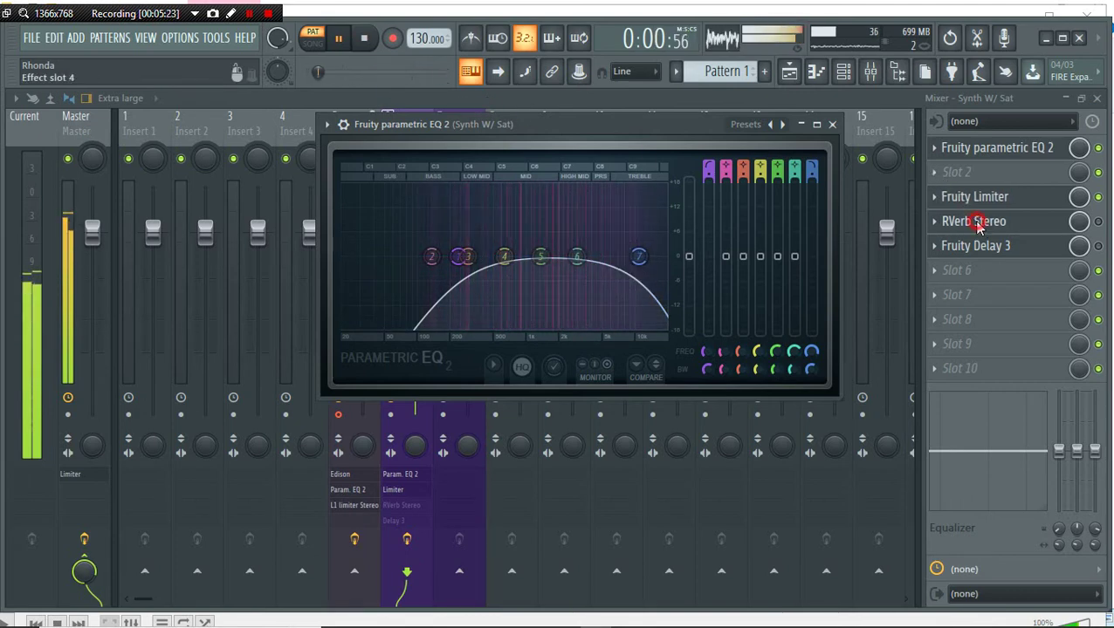
pyautogui.click(985, 224)
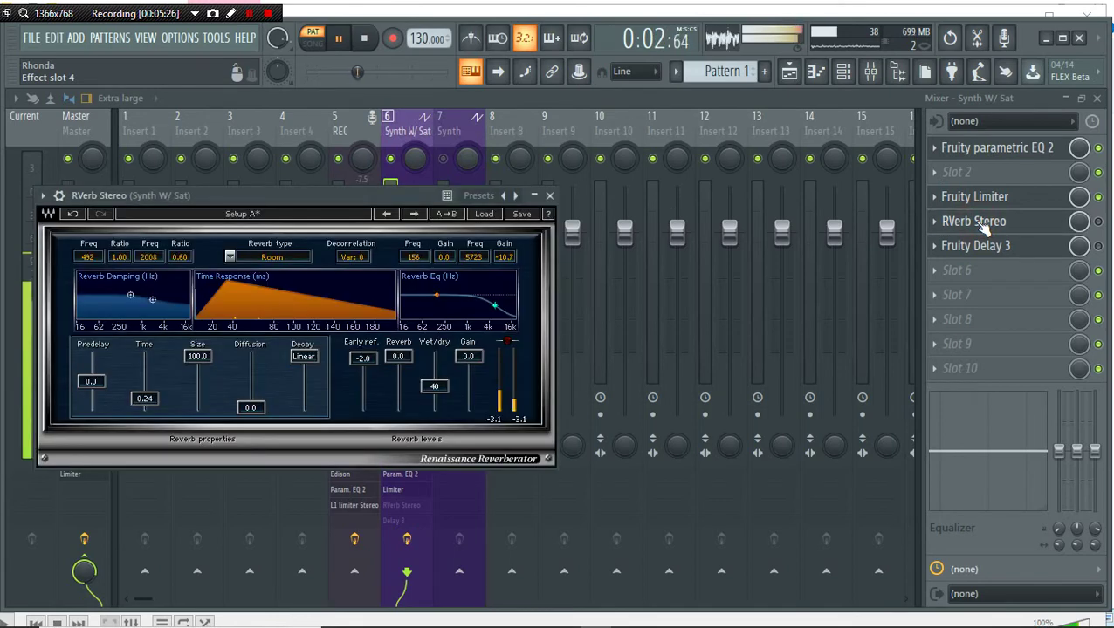
pyautogui.click(1028, 225)
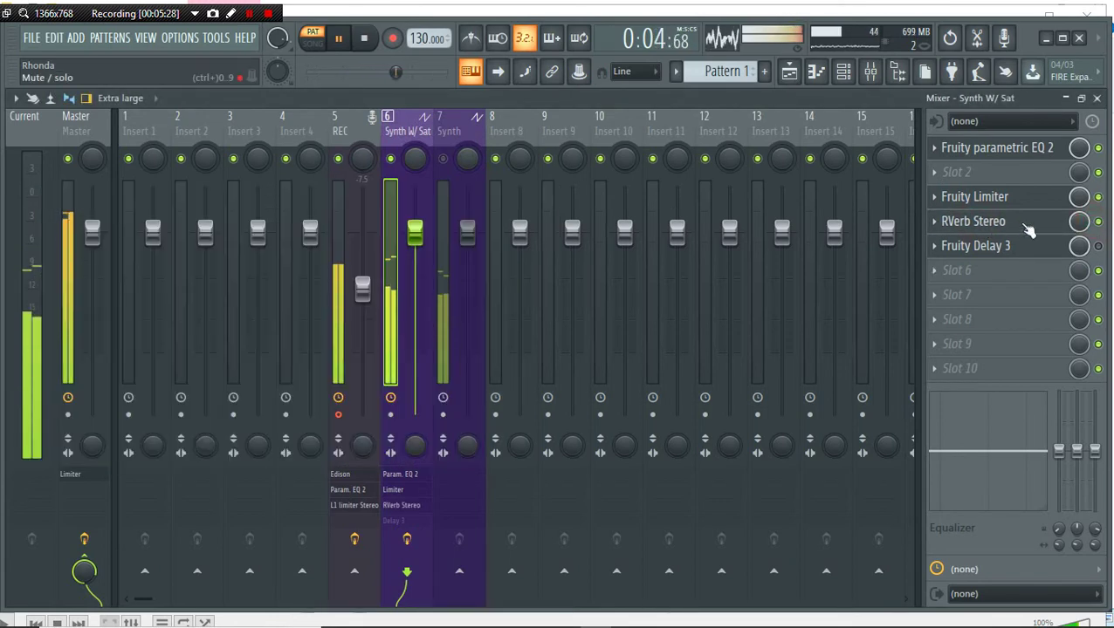
pyautogui.click(1006, 224)
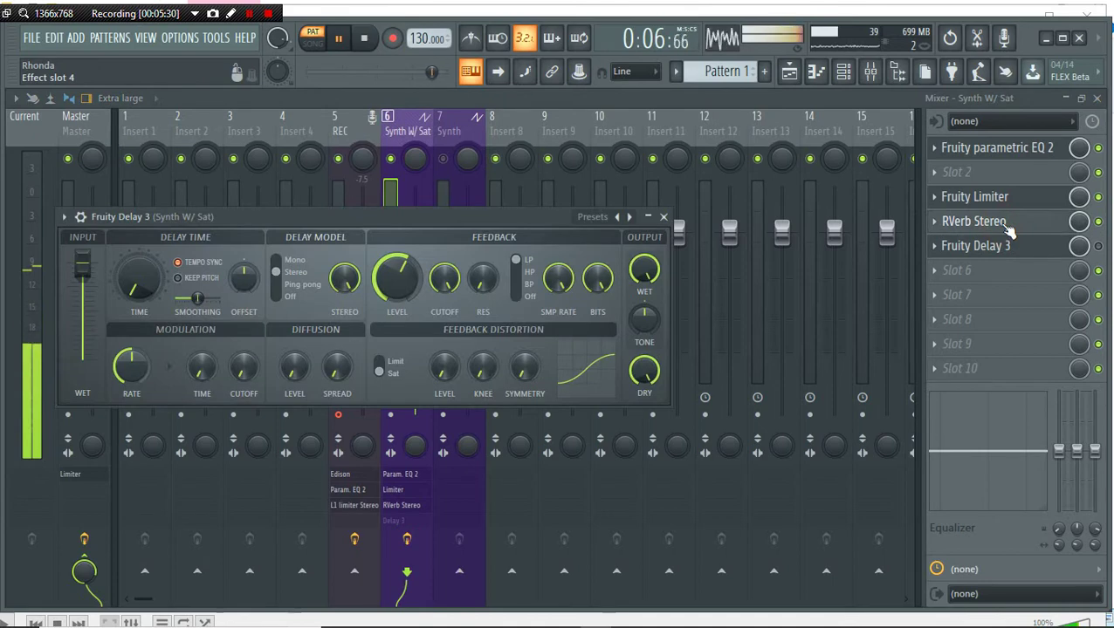
pyautogui.click(1010, 224)
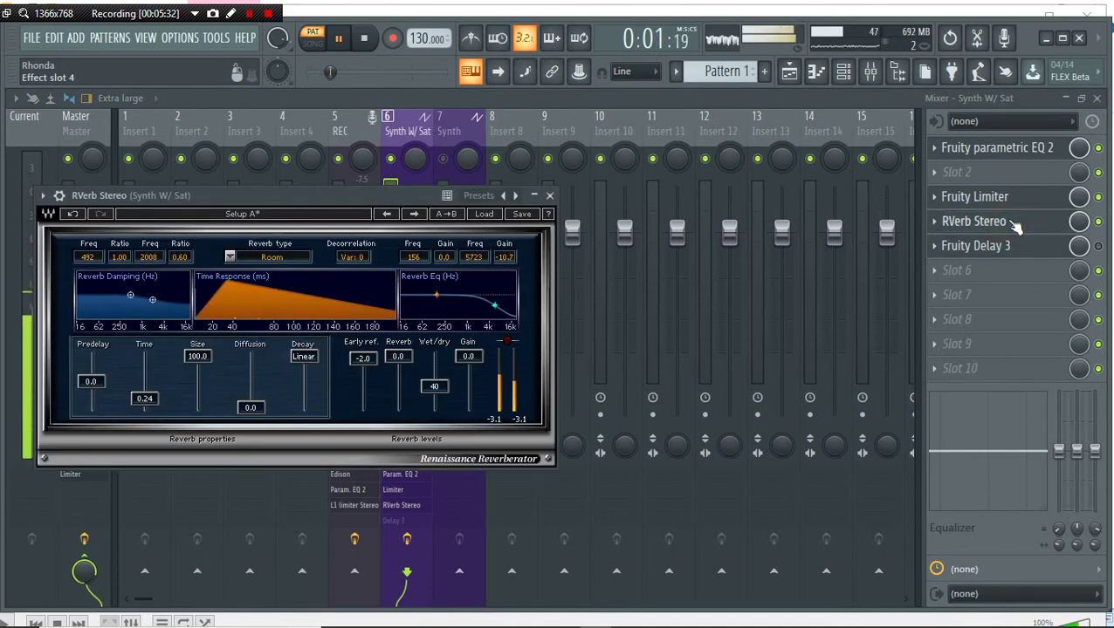
pyautogui.moveTo(336, 187); pyautogui.dragTo(440, 73)
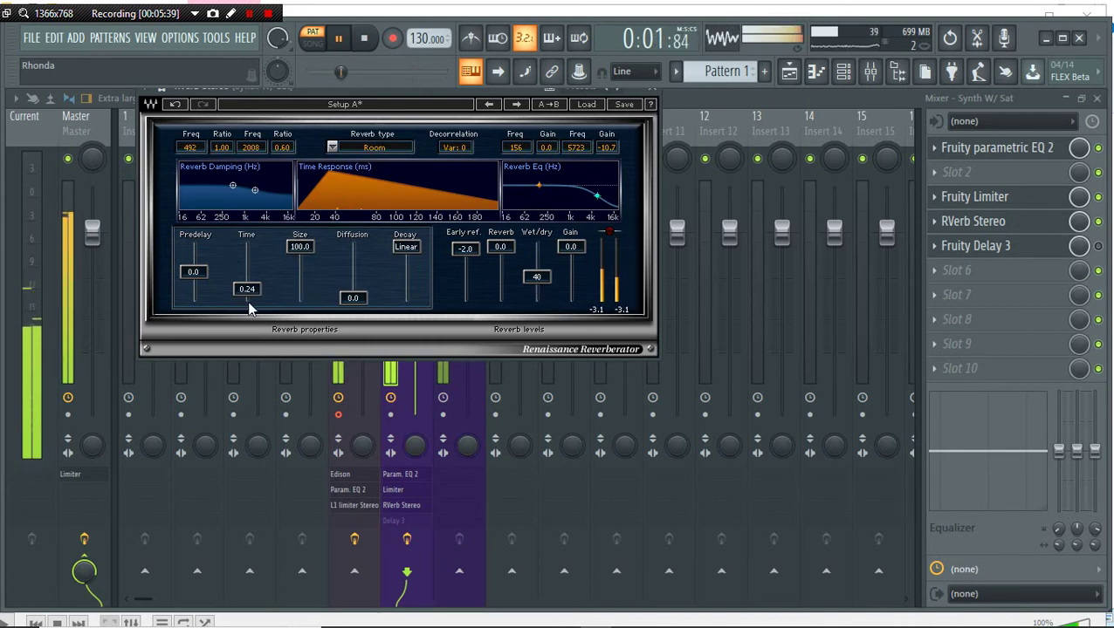
pyautogui.moveTo(246, 289)
pyautogui.mouseDown()
pyautogui.moveTo(246, 279)
pyautogui.moveTo(244, 295)
pyautogui.mouseUp()
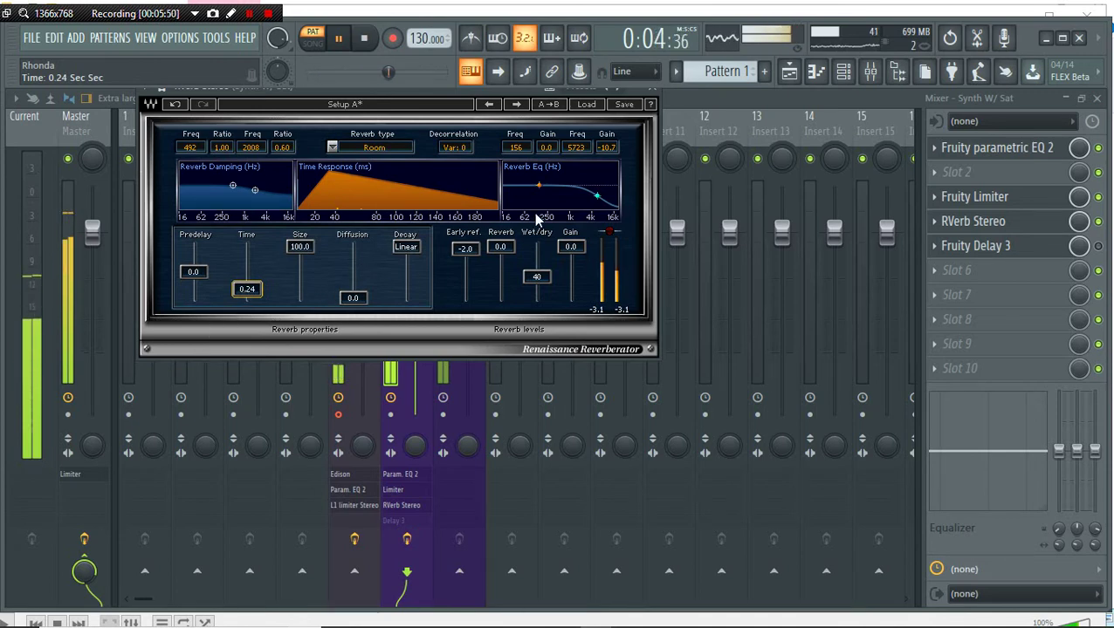
pyautogui.moveTo(543, 282); pyautogui.dragTo(544, 281)
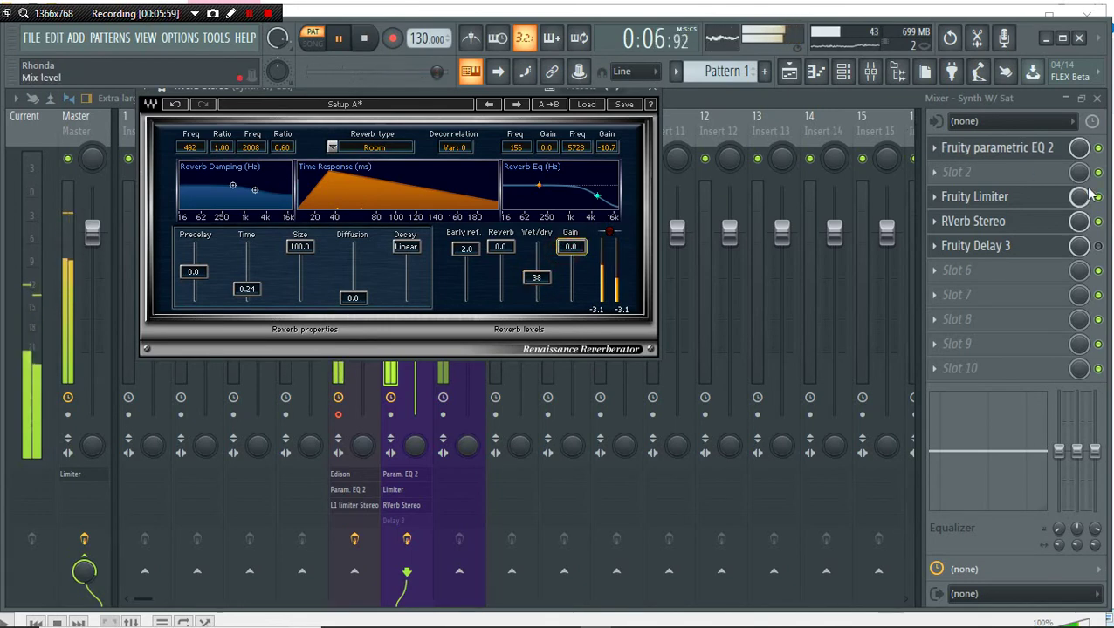
# Step: Enable Fruity Delay 3 on the Synth W/ Sat insert and bring its settings window into view
pyautogui.click(1098, 246)
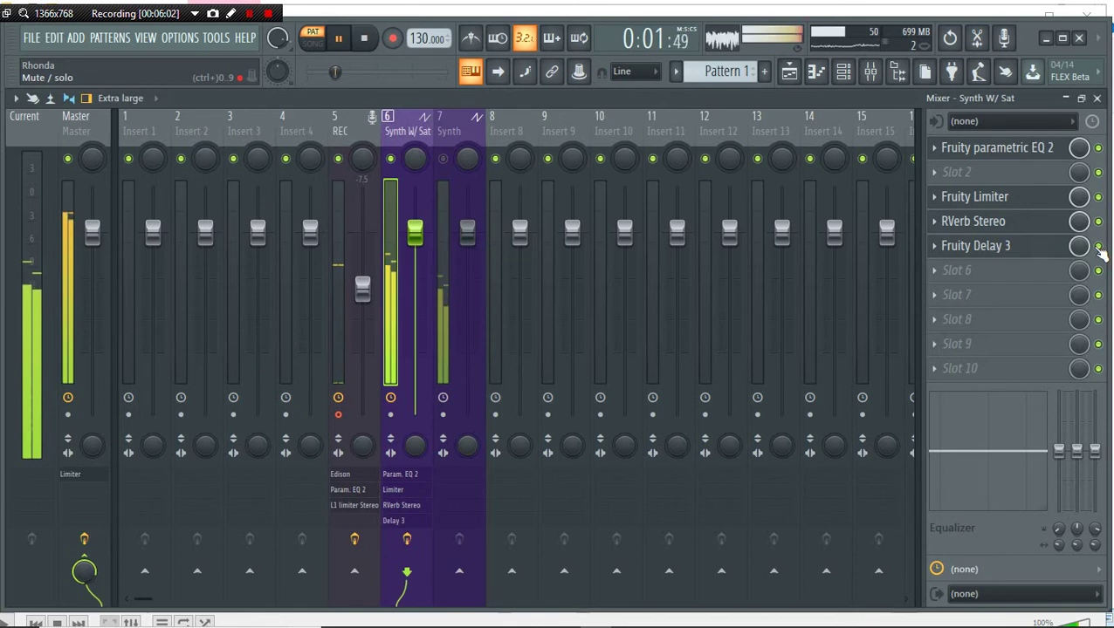
pyautogui.click(951, 249)
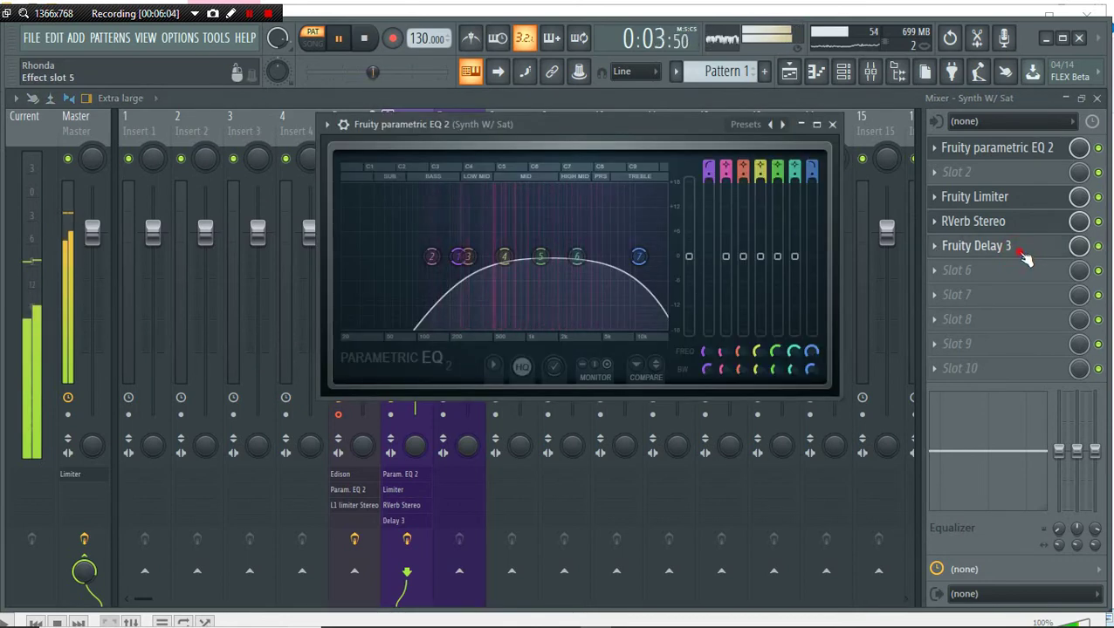
pyautogui.click(1023, 252)
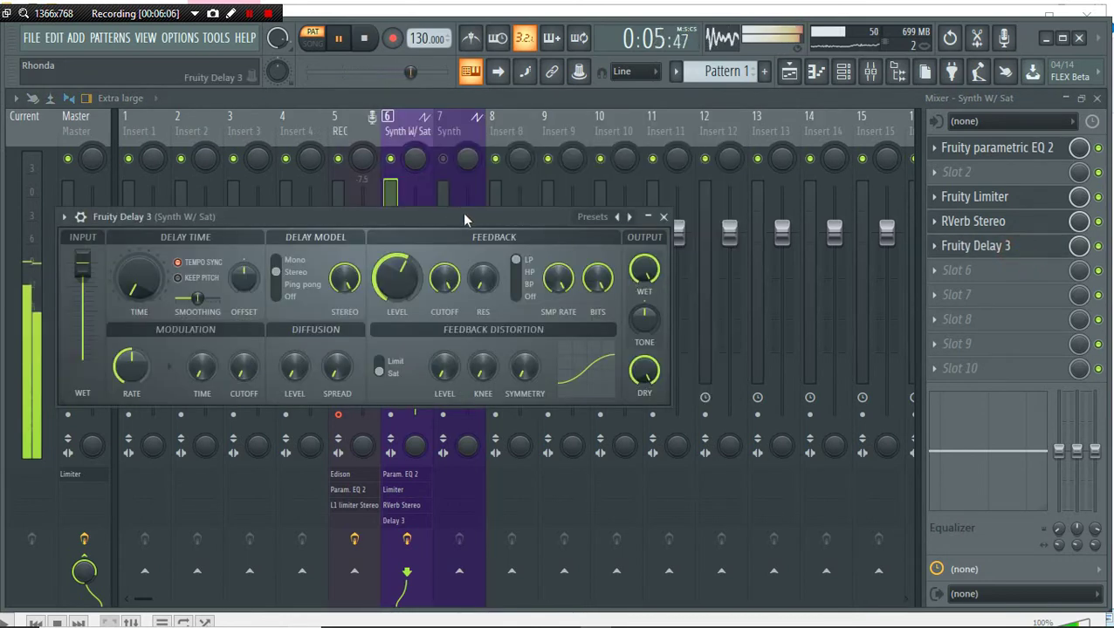
pyautogui.moveTo(464, 215); pyautogui.dragTo(550, 125)
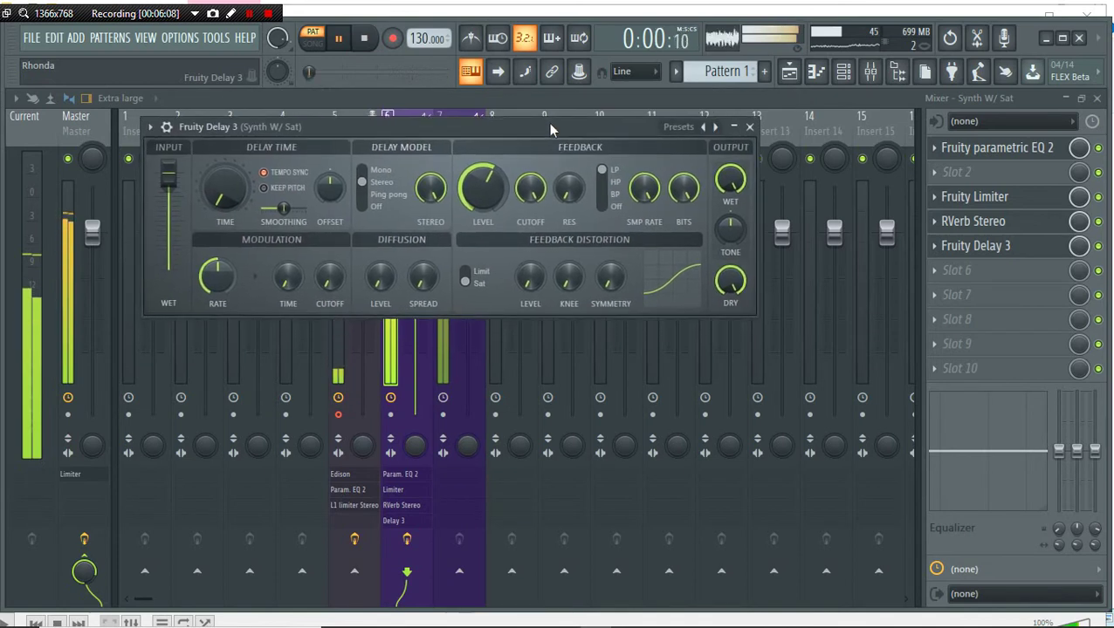
# Step: Lower the delay input wet to about 70%, shorten the delay time, and set feedback to about 60.5%
pyautogui.click(163, 188)
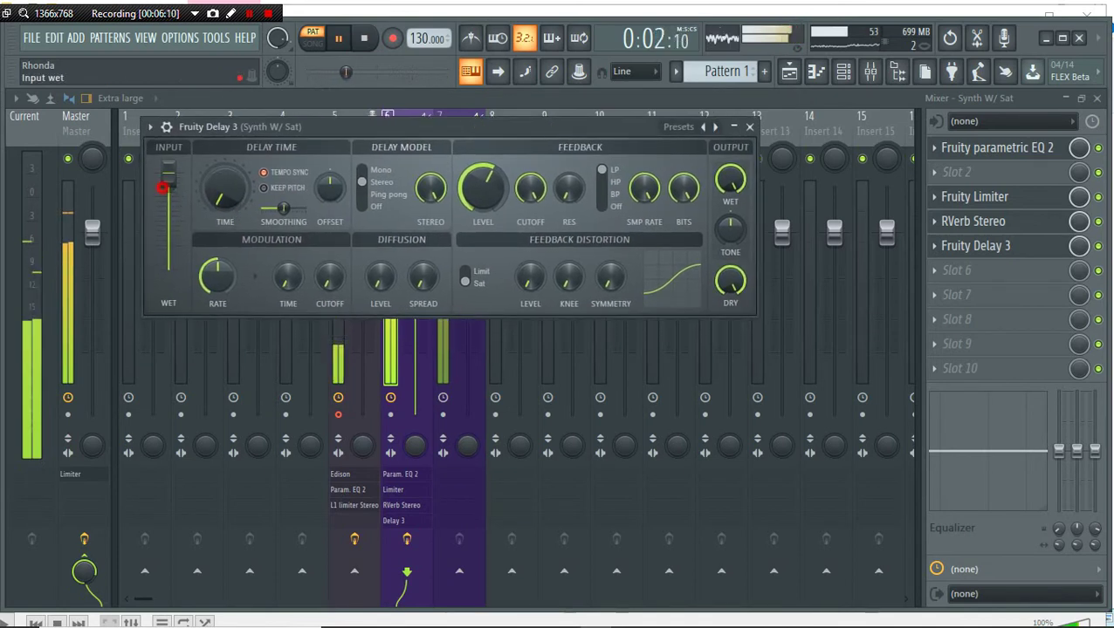
pyautogui.moveTo(163, 187); pyautogui.dragTo(227, 197)
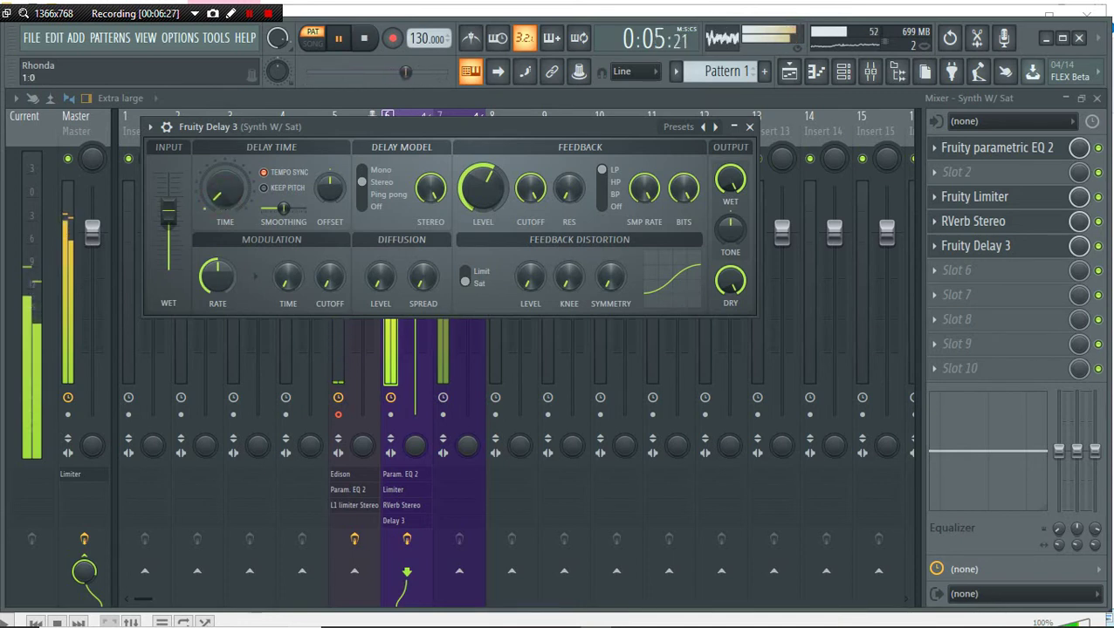
pyautogui.moveTo(227, 196); pyautogui.dragTo(227, 200)
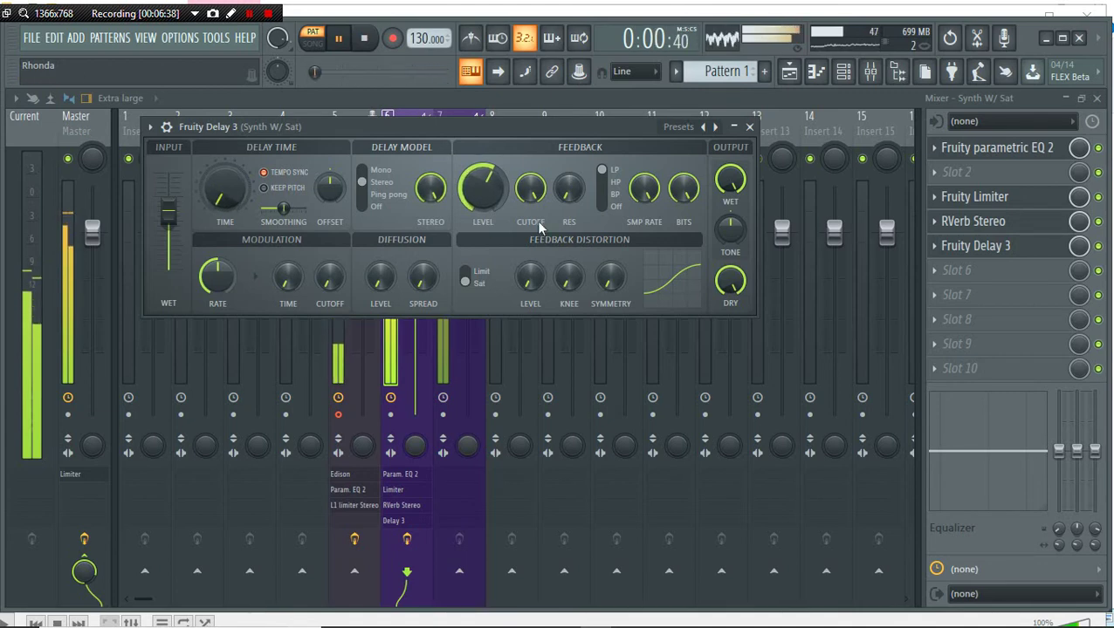
pyautogui.moveTo(508, 200); pyautogui.dragTo(509, 223)
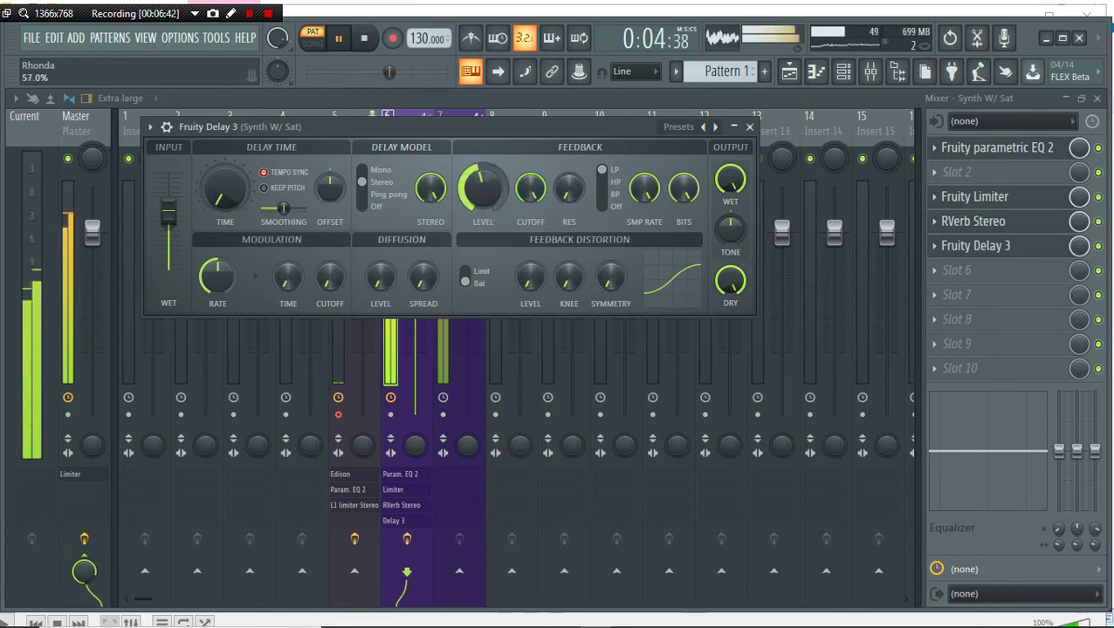
pyautogui.moveTo(389, 72); pyautogui.dragTo(426, 72)
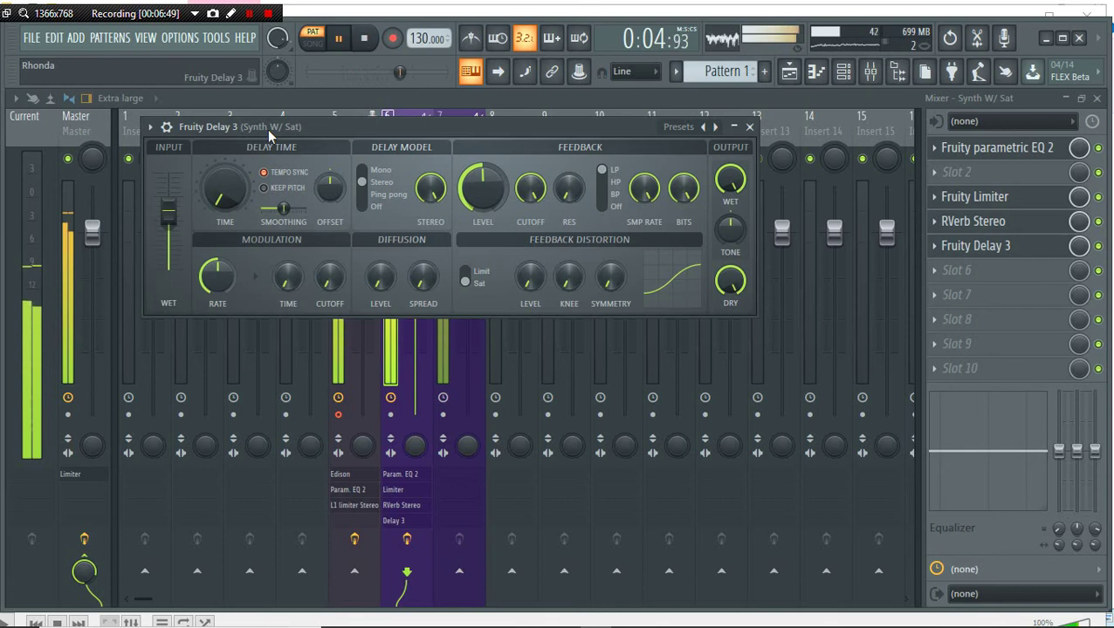
pyautogui.scroll(-3, 485, 182)
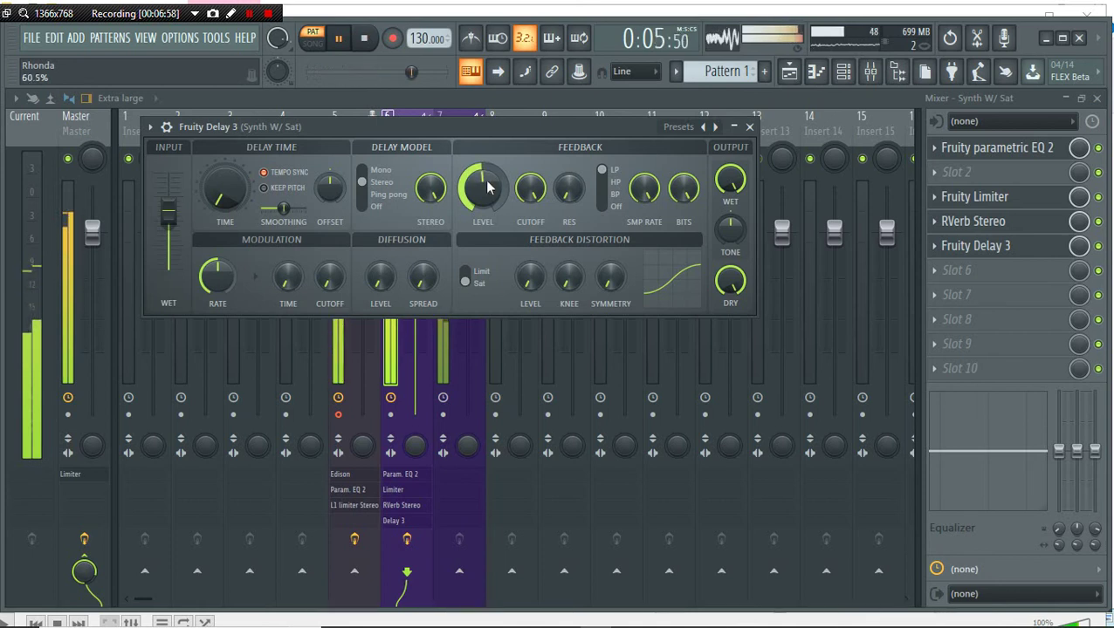
# Step: In RVerb Stereo, move the reverb EQ low band to 35 Hz and the high band to 4513 Hz
pyautogui.click(992, 224)
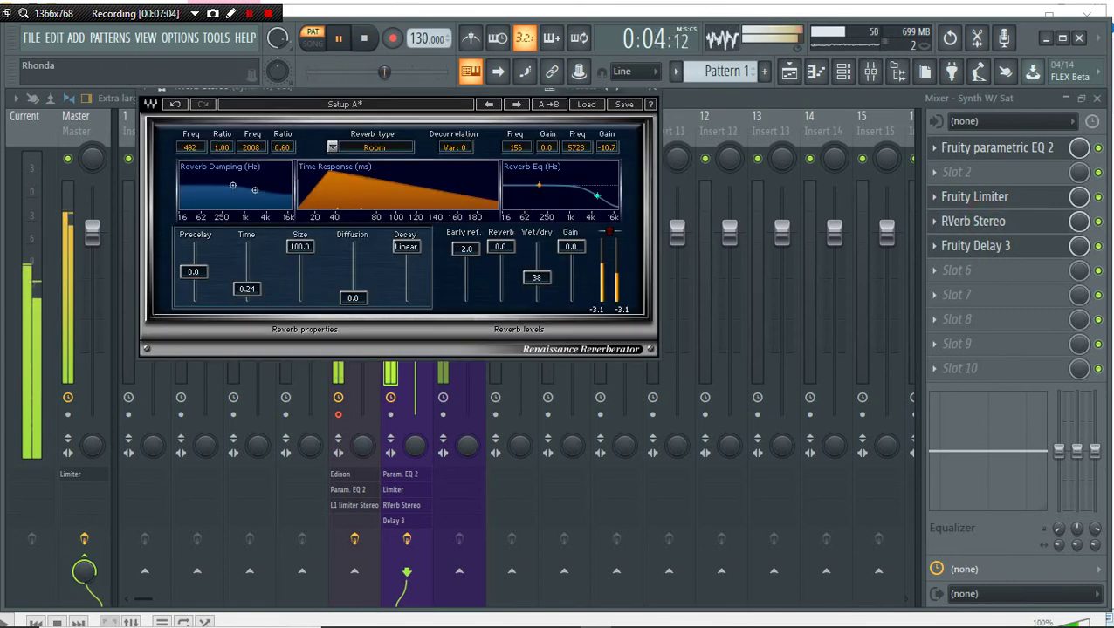
pyautogui.moveTo(539, 190); pyautogui.dragTo(515, 198)
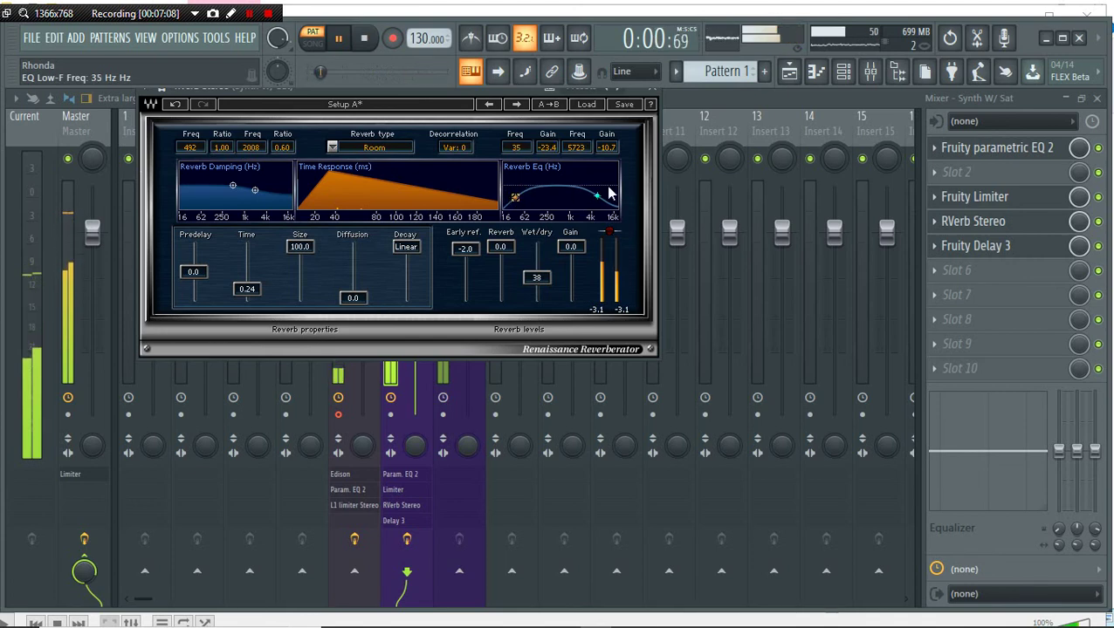
pyautogui.moveTo(597, 195); pyautogui.dragTo(592, 198)
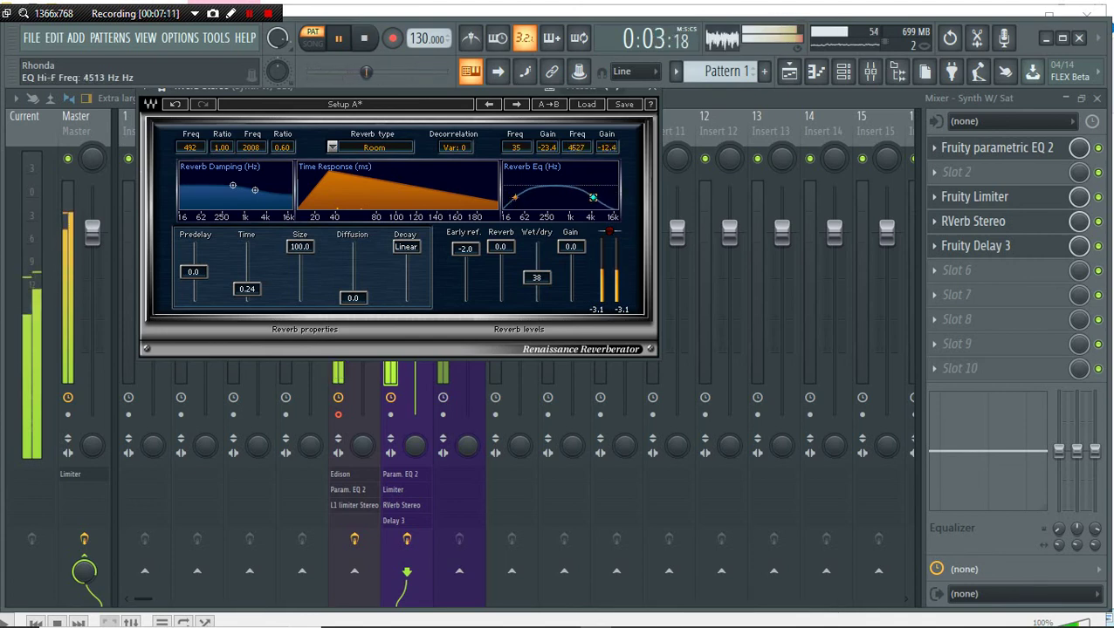
# Step: Look through the reverb type options and keep Room
pyautogui.click(331, 147)
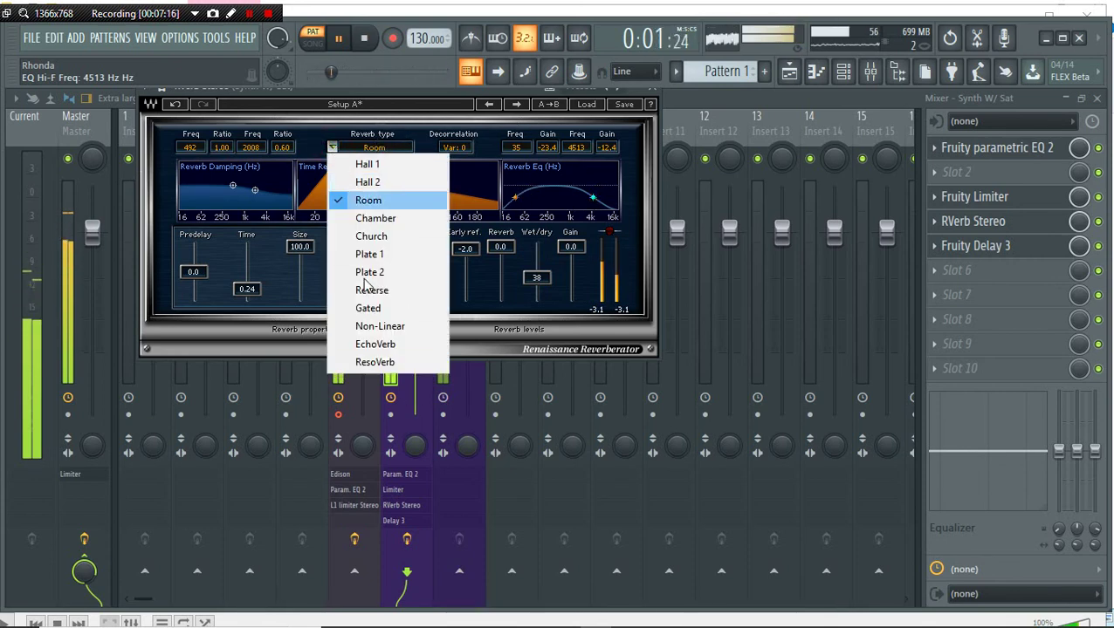
pyautogui.click(331, 147)
pyautogui.click(332, 147)
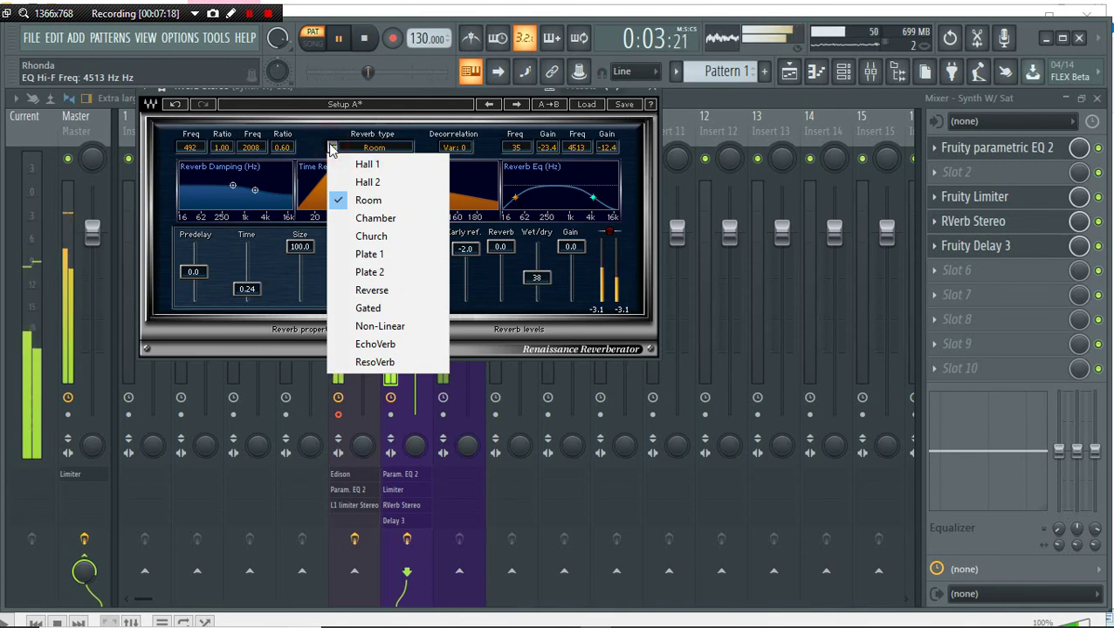
pyautogui.click(315, 144)
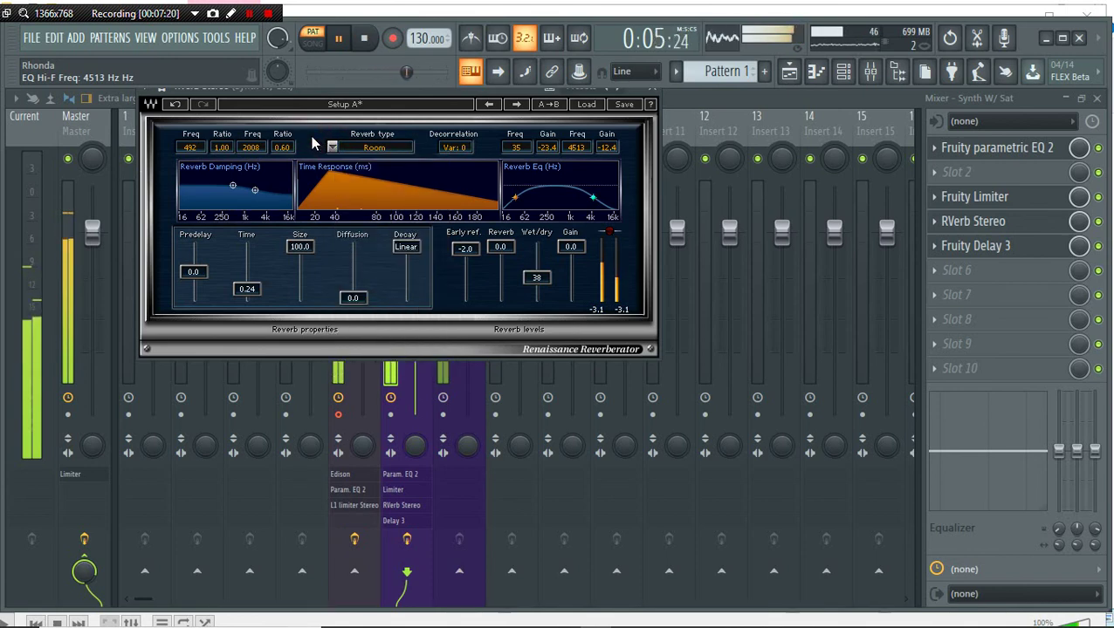